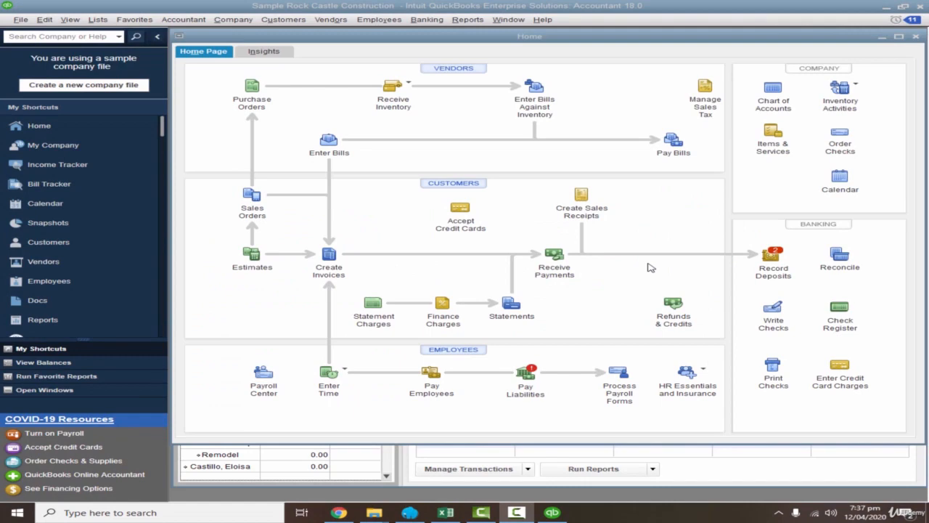
# - Open the invoice form to examine its fields and close it again
pyautogui.click(329, 255)
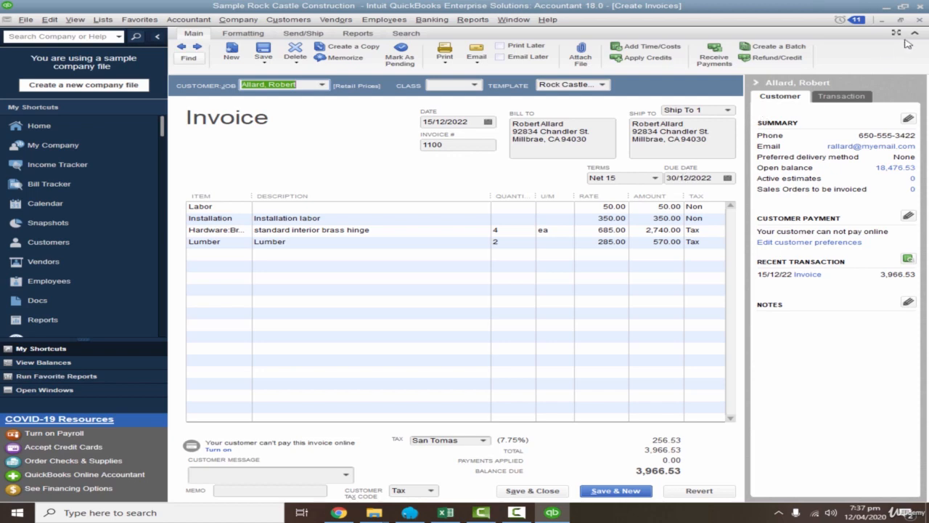
pyautogui.click(920, 22)
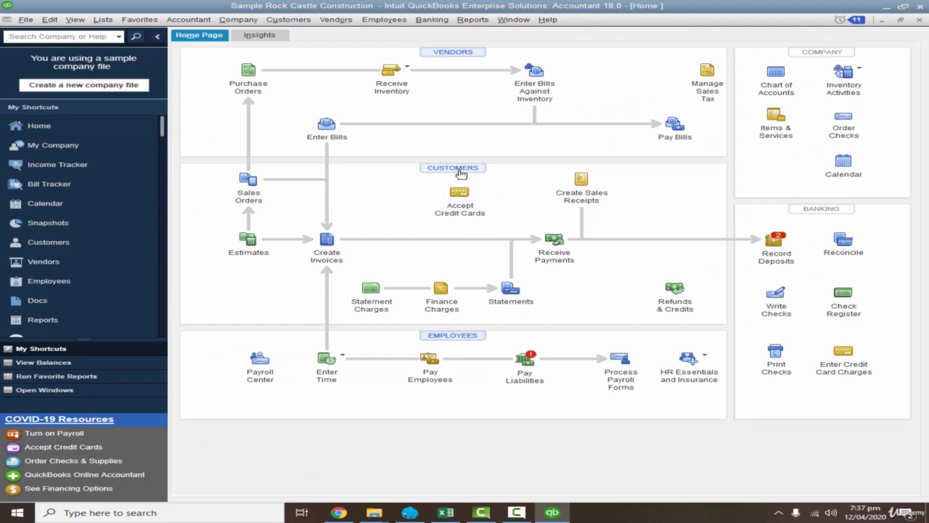
# - Open the first customer's record from the customer list for editing and show its additional information
pyautogui.click(460, 173)
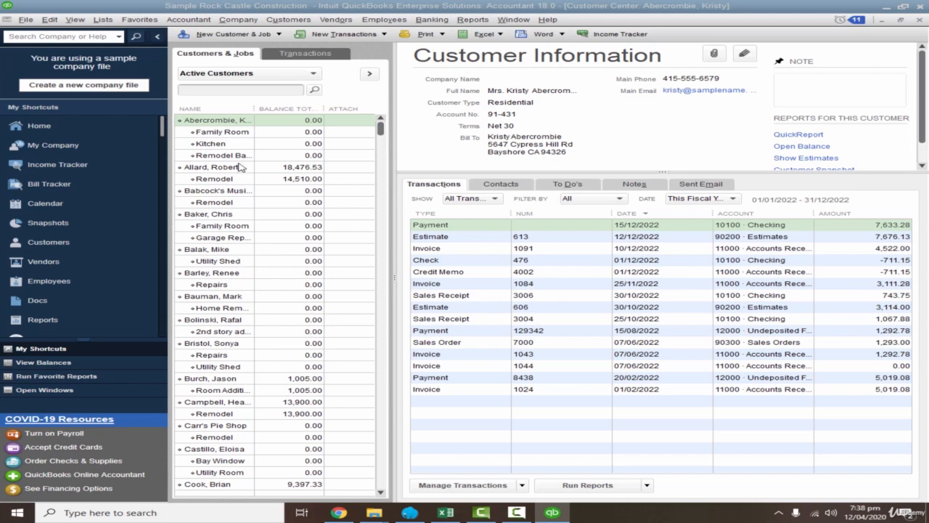
pyautogui.doubleClick(237, 121)
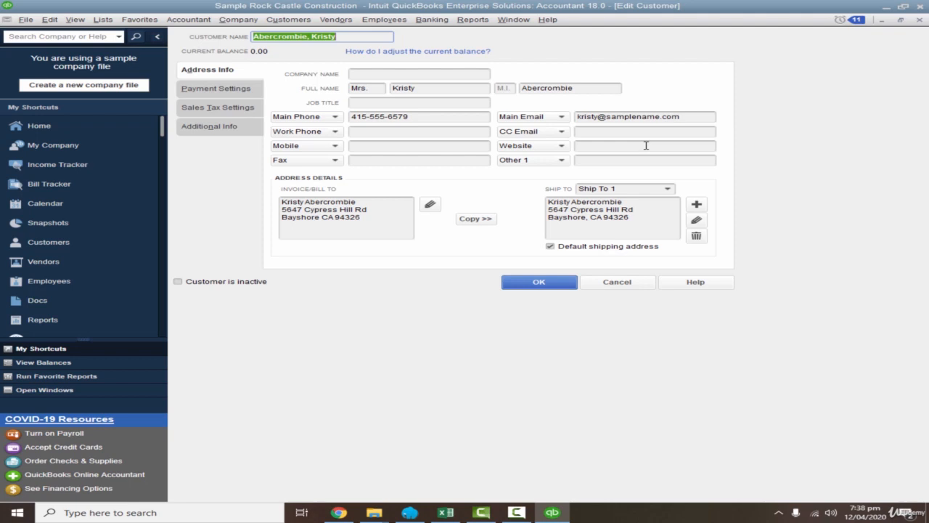
pyautogui.click(218, 127)
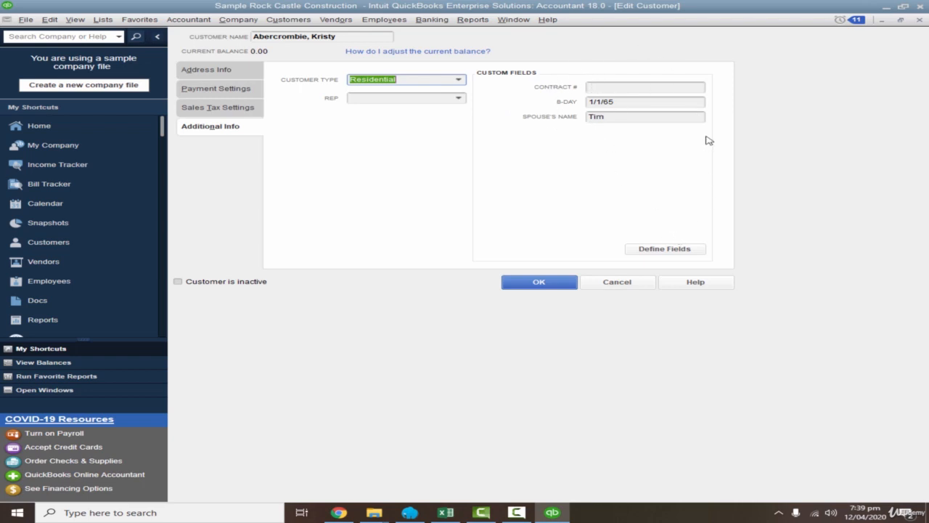
# - Define a custom field labelled Sales Rep, used for customers and accepting any text
pyautogui.click(675, 251)
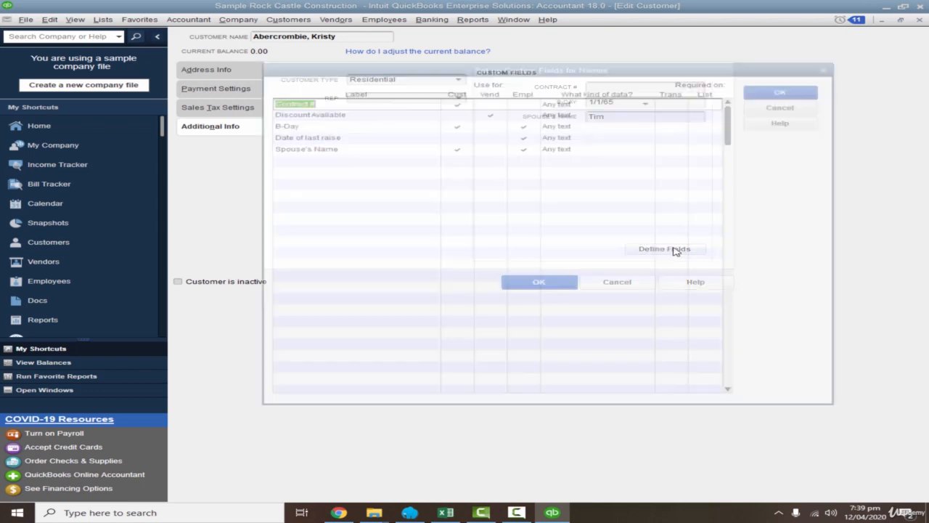
pyautogui.click(294, 159)
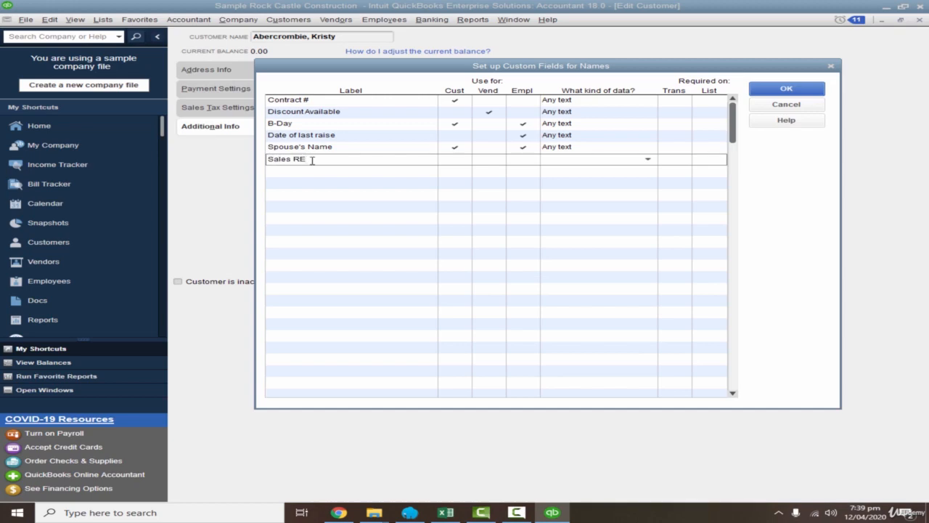
pyautogui.press('Tab')
pyautogui.click(628, 161)
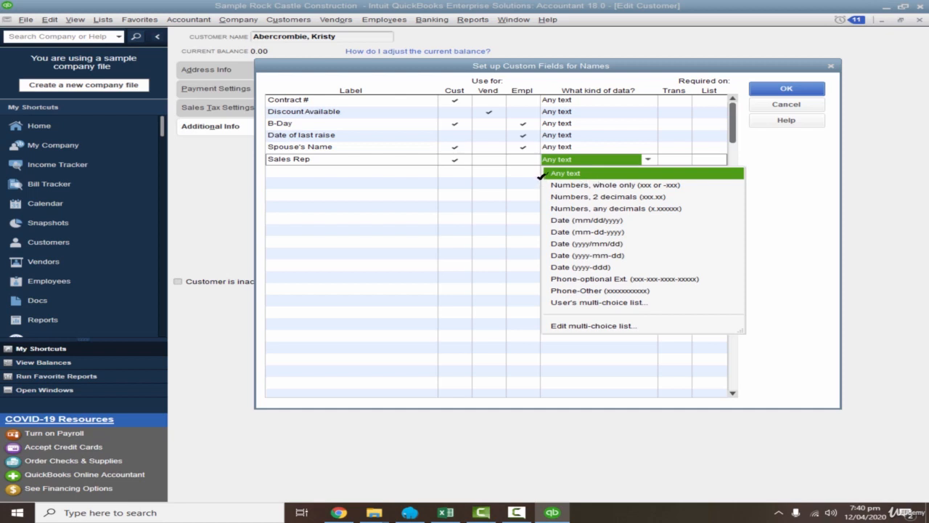
pyautogui.click(610, 174)
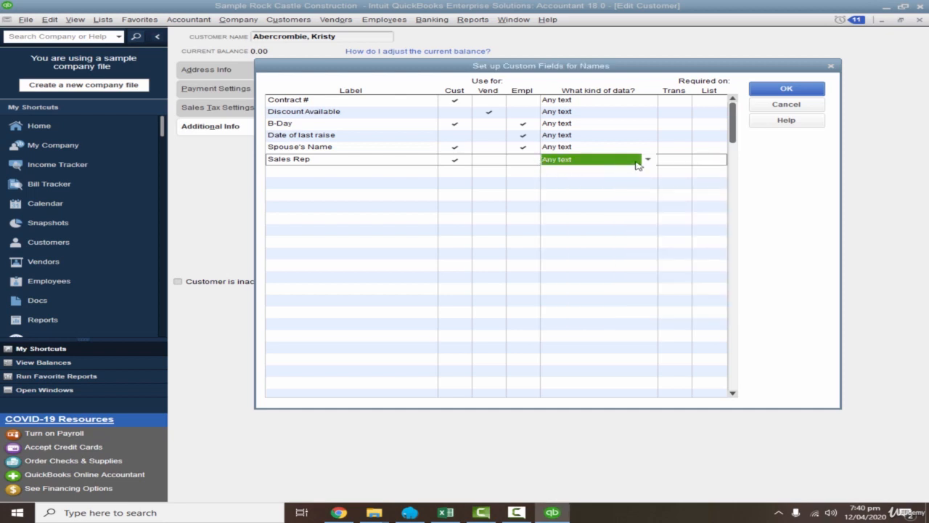
pyautogui.click(804, 92)
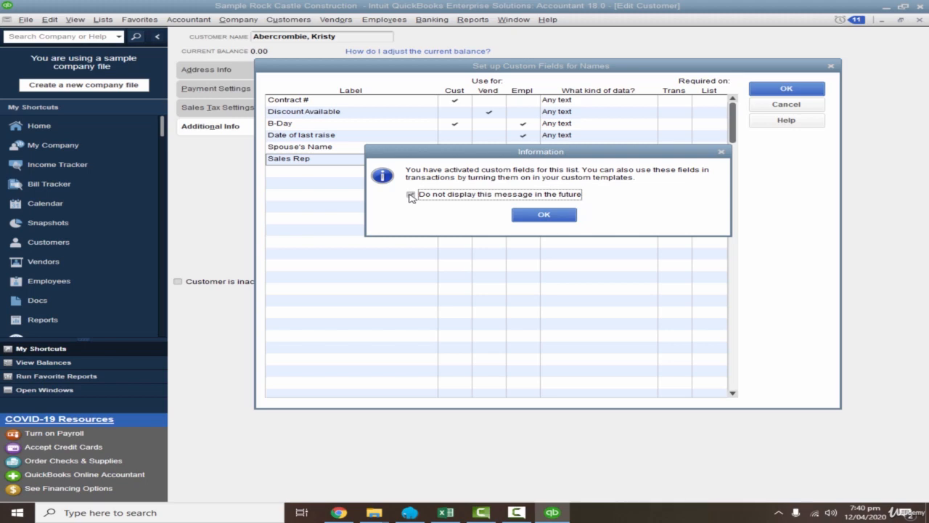
pyautogui.click(535, 219)
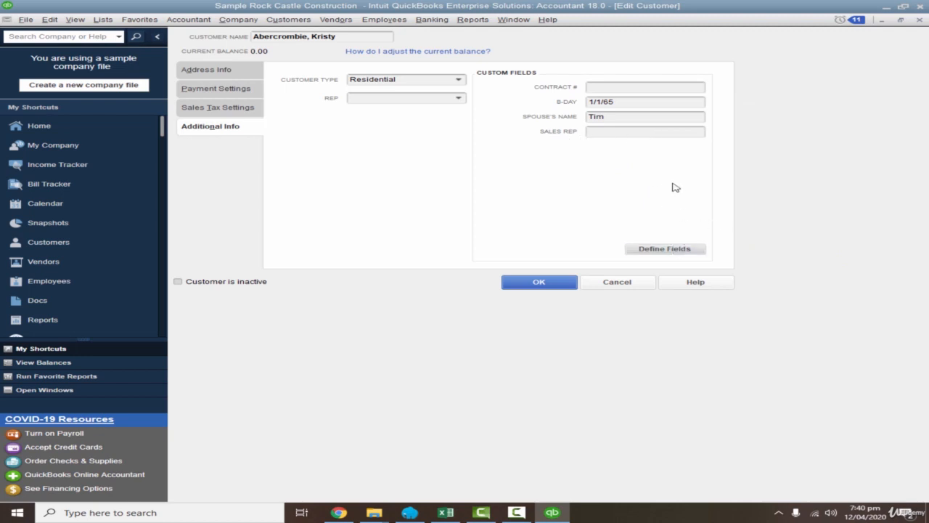
# - Define another customer custom field labelled Sales Tax #, accepting any text, and save the customer record
pyautogui.click(673, 249)
pyautogui.click(305, 172)
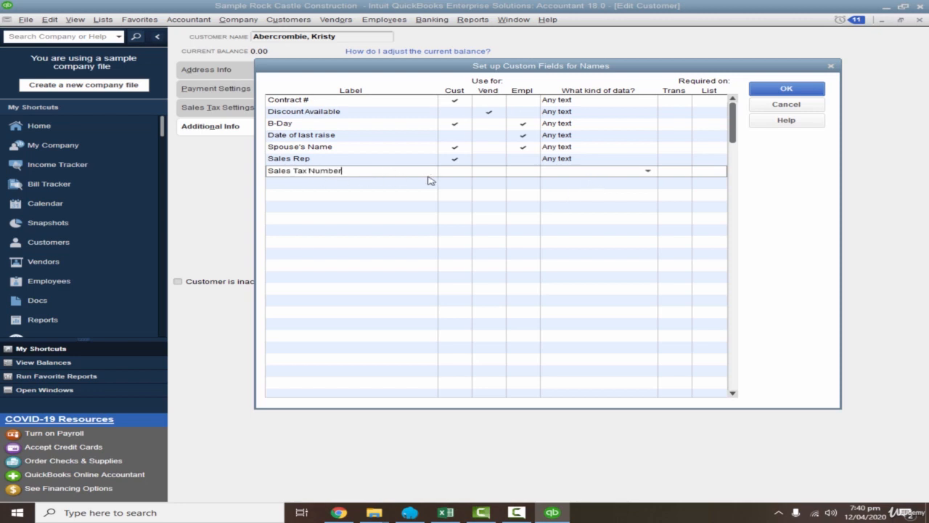
pyautogui.click(452, 170)
pyautogui.click(458, 172)
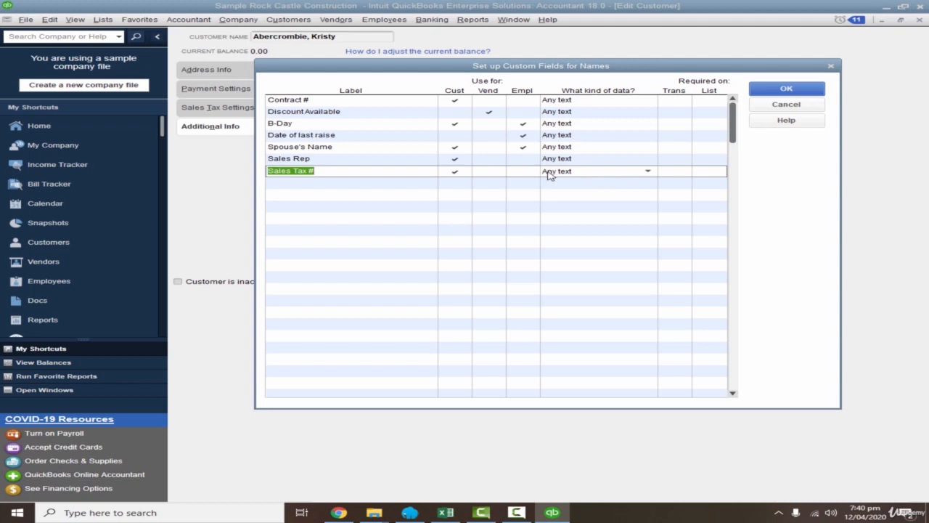
pyautogui.click(605, 174)
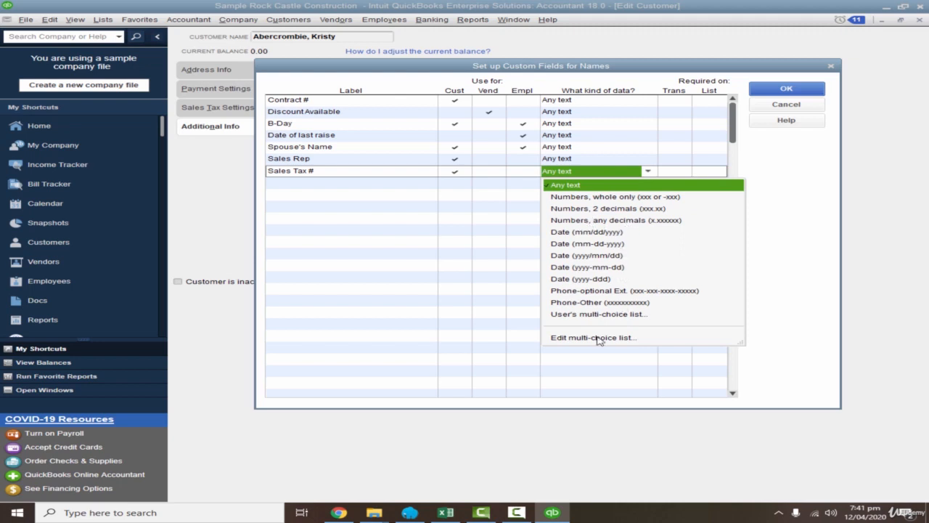
pyautogui.click(698, 186)
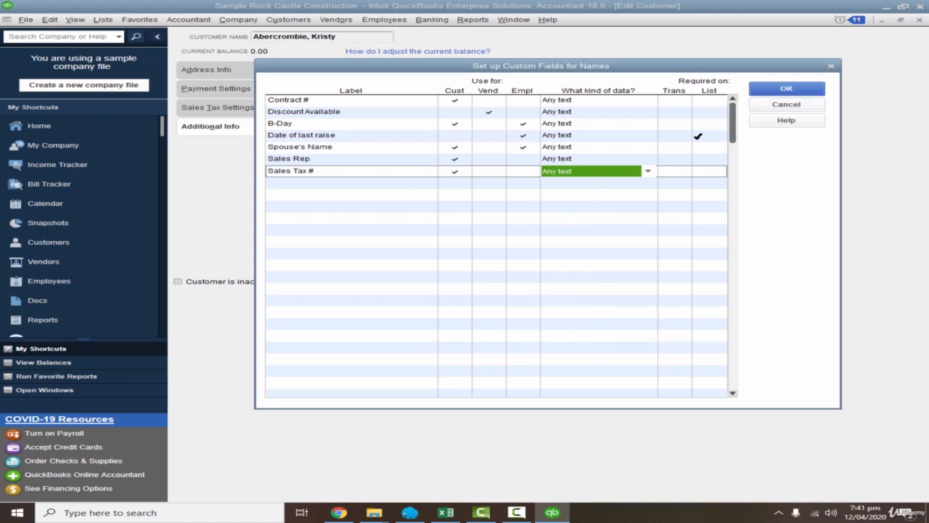
pyautogui.click(786, 88)
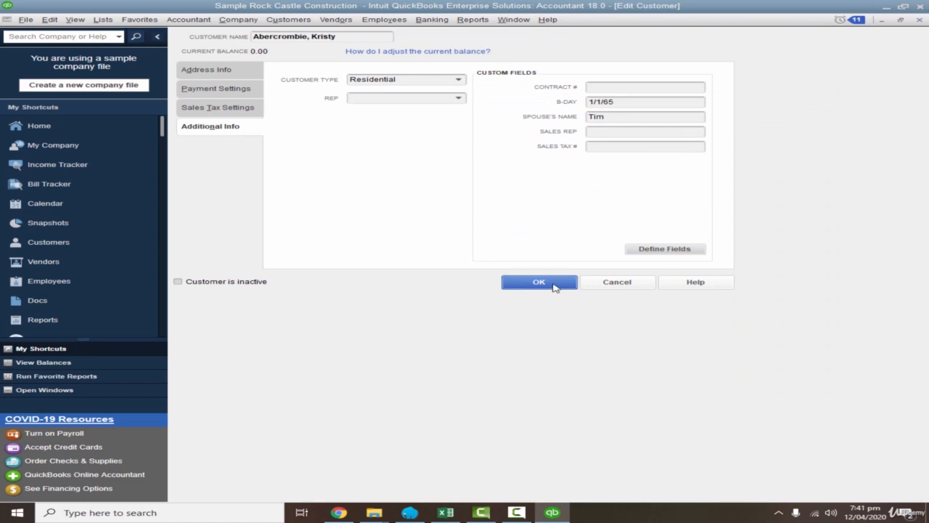
pyautogui.click(539, 281)
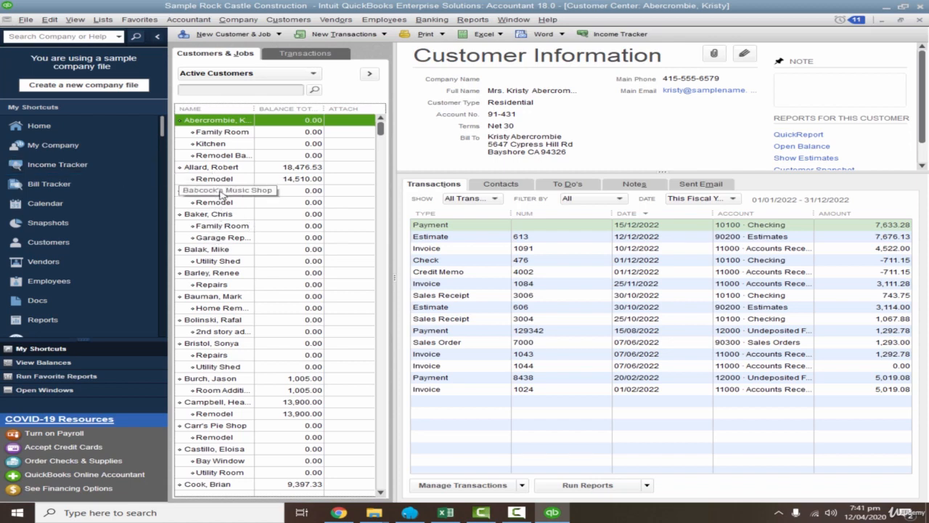
# - Check the custom fields in the additional information of Babcock's Music Shop, and close the record and the customer list
pyautogui.click(217, 168)
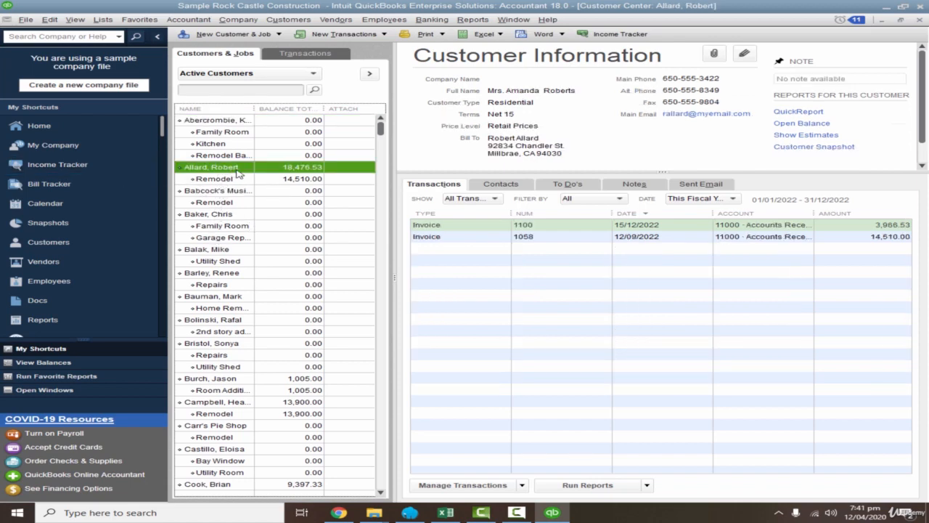
pyautogui.doubleClick(232, 191)
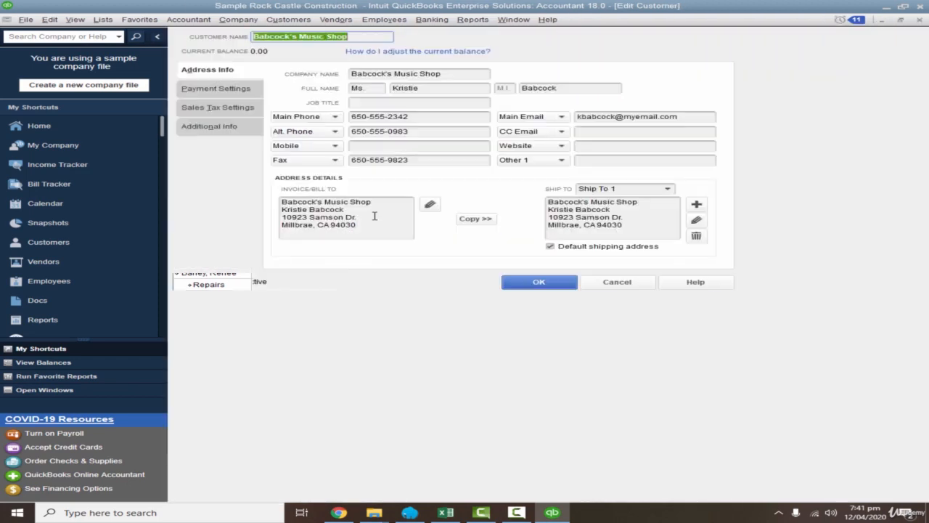
pyautogui.click(235, 134)
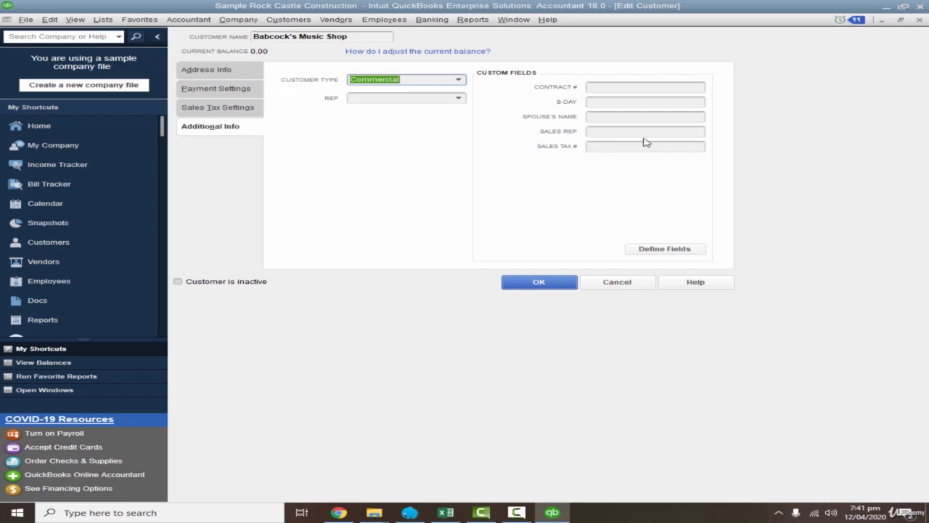
pyautogui.click(645, 283)
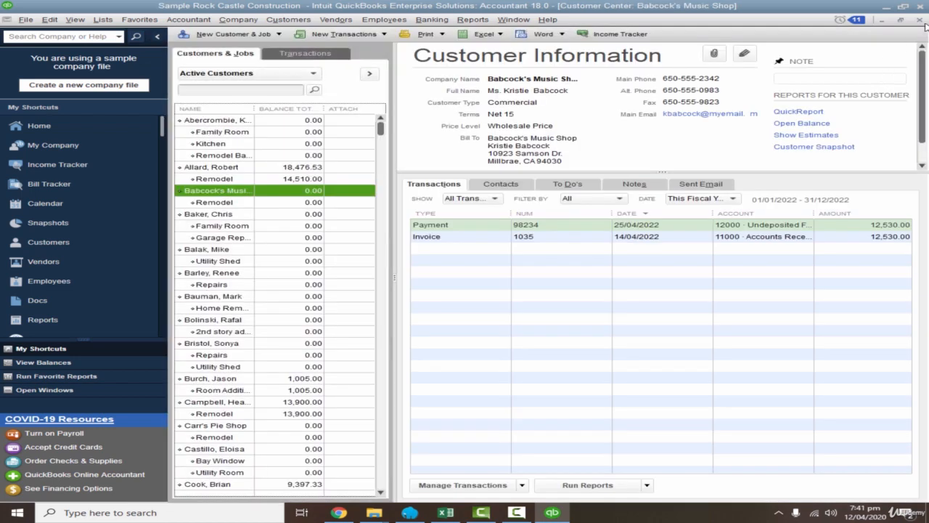
pyautogui.click(920, 19)
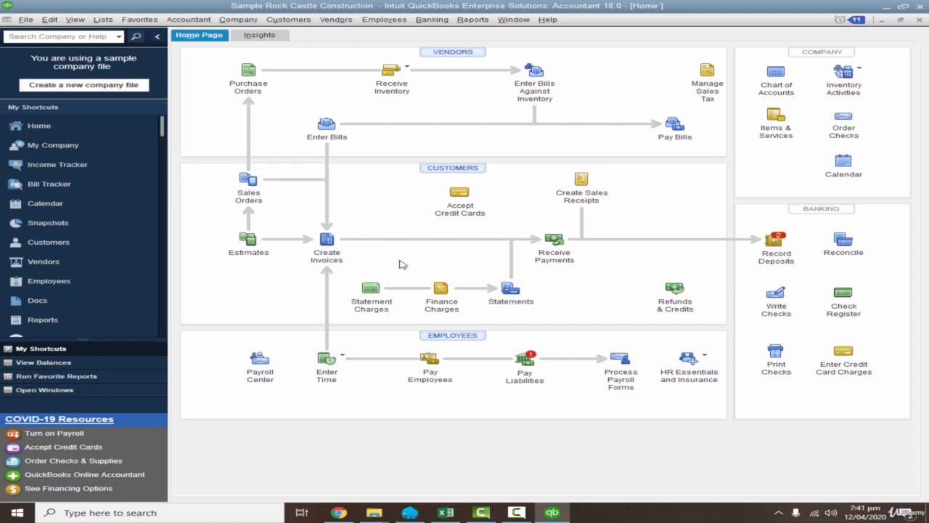
# - Open the previously saved invoice, apply My Custom Template to it, and go to its Rep field
pyautogui.click(327, 242)
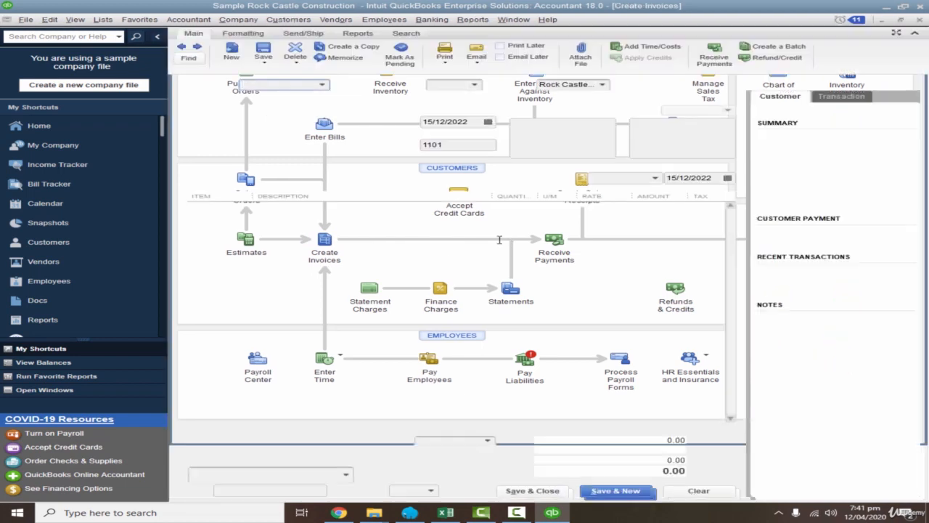
pyautogui.click(181, 47)
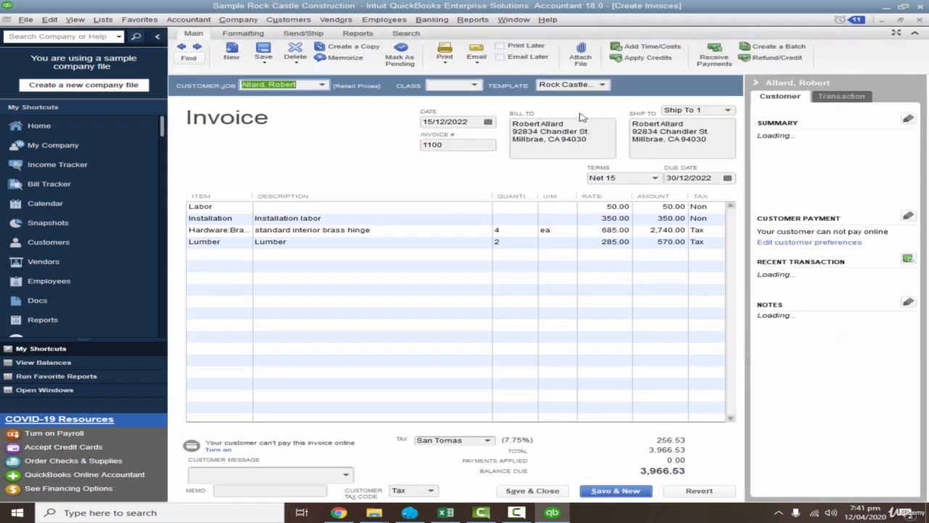
pyautogui.click(603, 86)
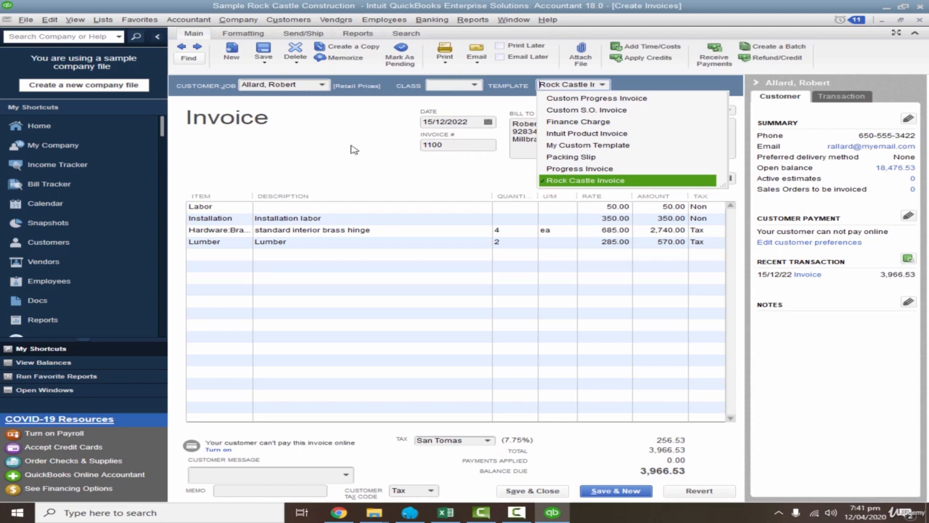
pyautogui.click(594, 145)
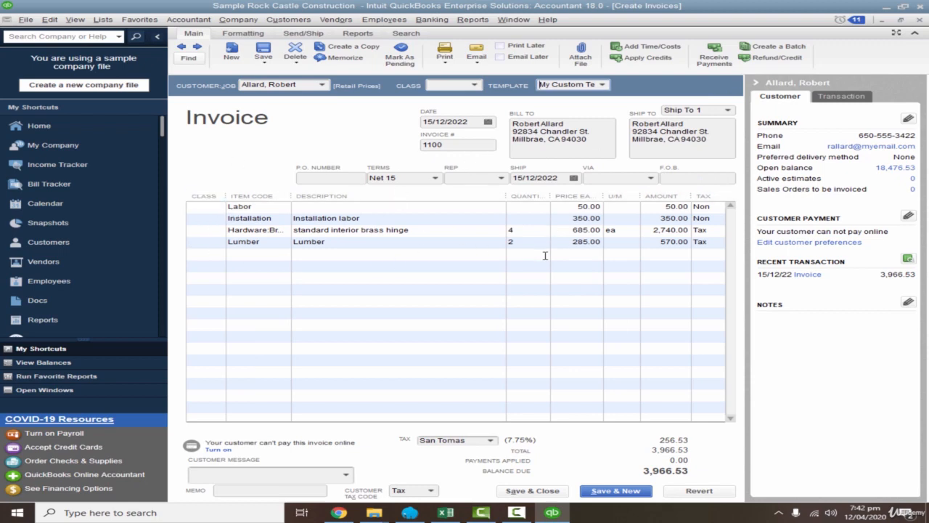
pyautogui.click(501, 178)
pyautogui.click(502, 179)
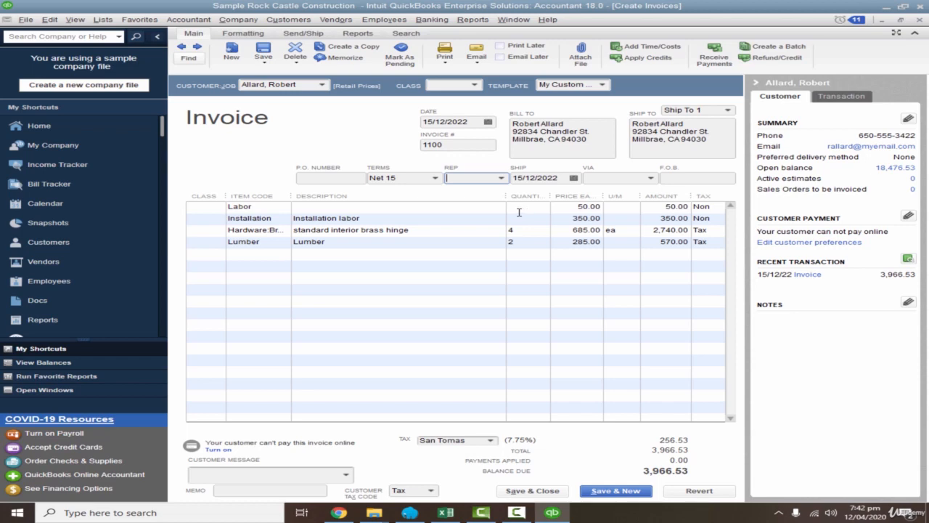
# - Open the additional customization of My Custom Template and look through its header fields
pyautogui.click(243, 33)
pyautogui.click(227, 55)
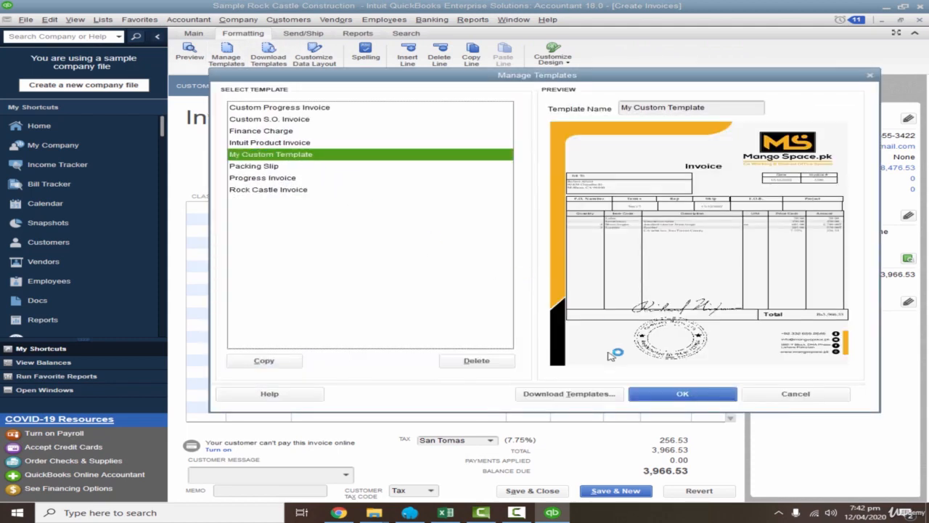
pyautogui.click(675, 394)
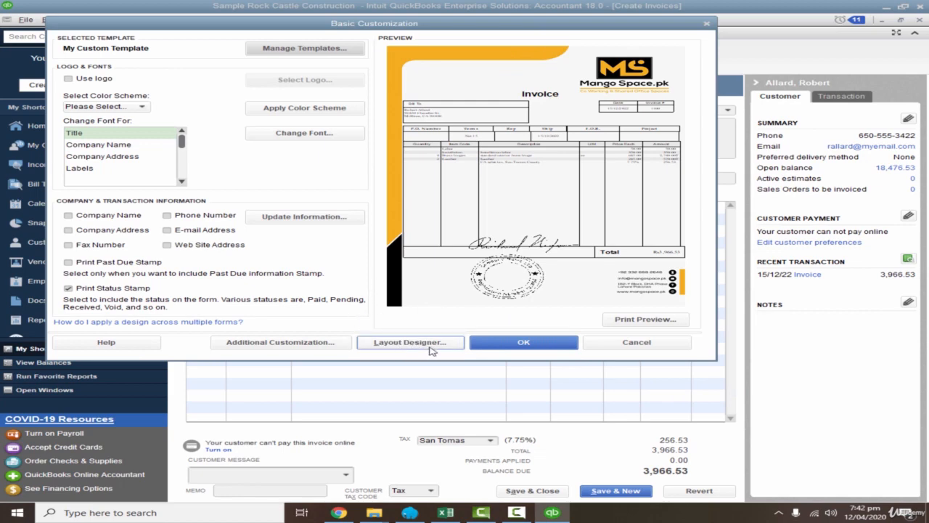
pyautogui.click(279, 342)
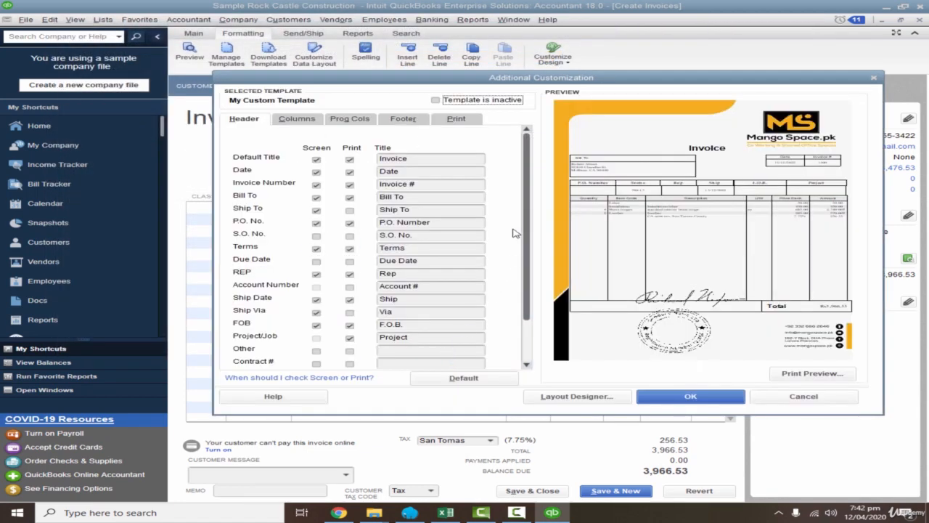
pyautogui.moveTo(532, 204); pyautogui.dragTo(531, 251)
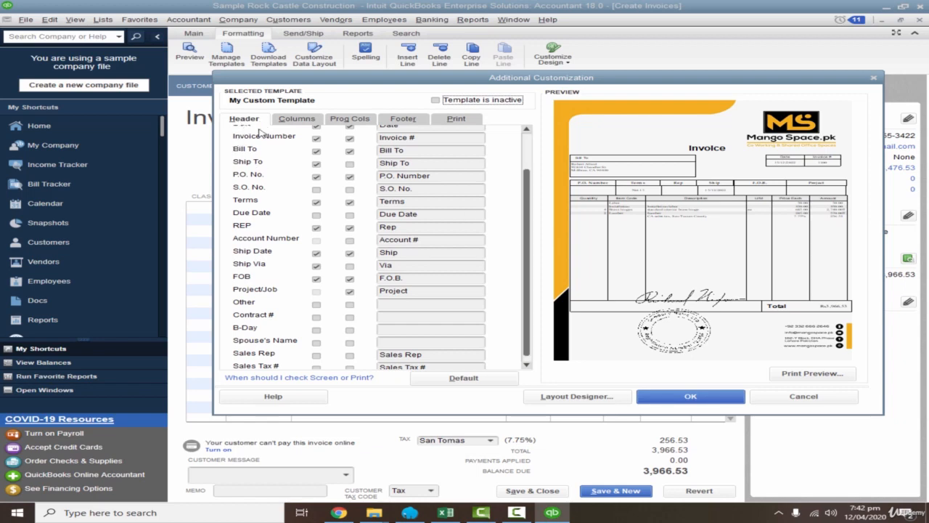
pyautogui.moveTo(528, 232); pyautogui.dragTo(530, 189)
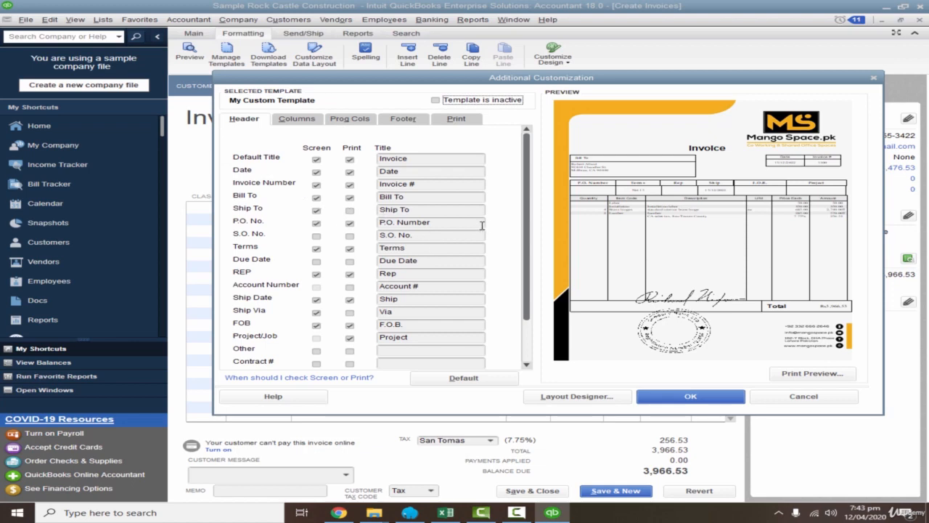
# - Turn off the P.O. No. header field for the screen, toggle its print option, and continue despite overlapping fields
pyautogui.click(316, 224)
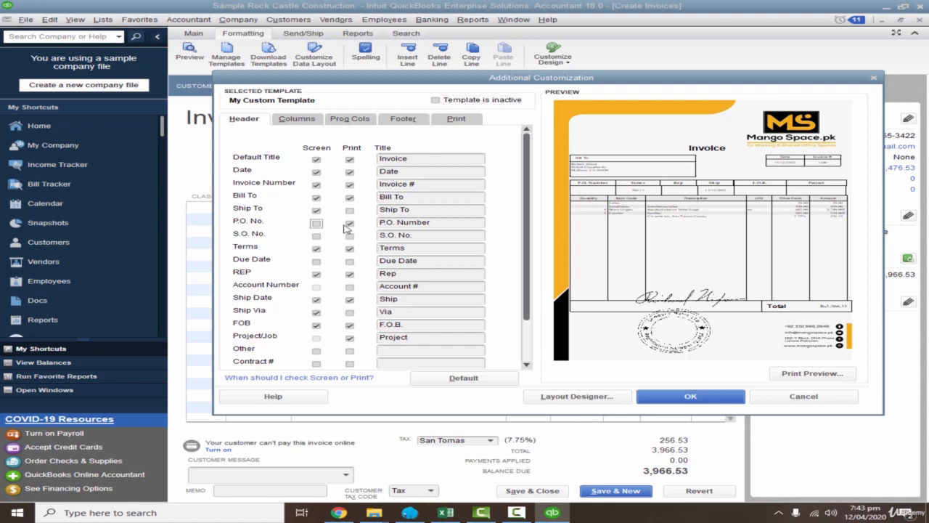
pyautogui.click(349, 223)
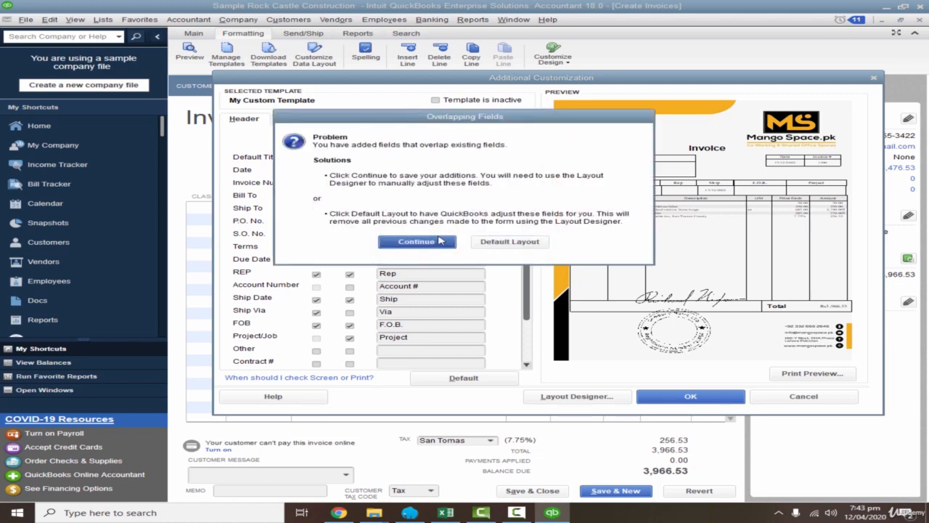
pyautogui.press('Return')
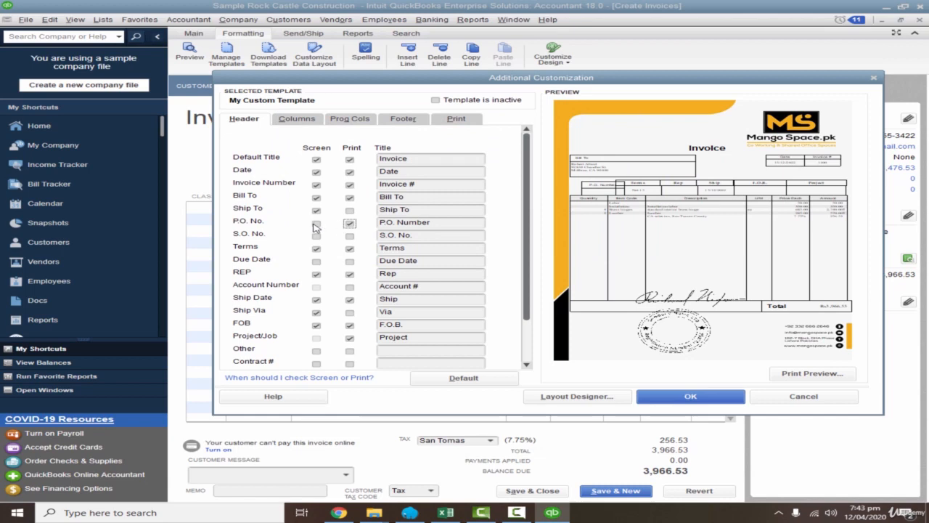
# - Turn off the P.O. No. header field for print, and the Terms and REP header fields for both screen and print
pyautogui.click(350, 224)
pyautogui.click(316, 249)
pyautogui.click(350, 249)
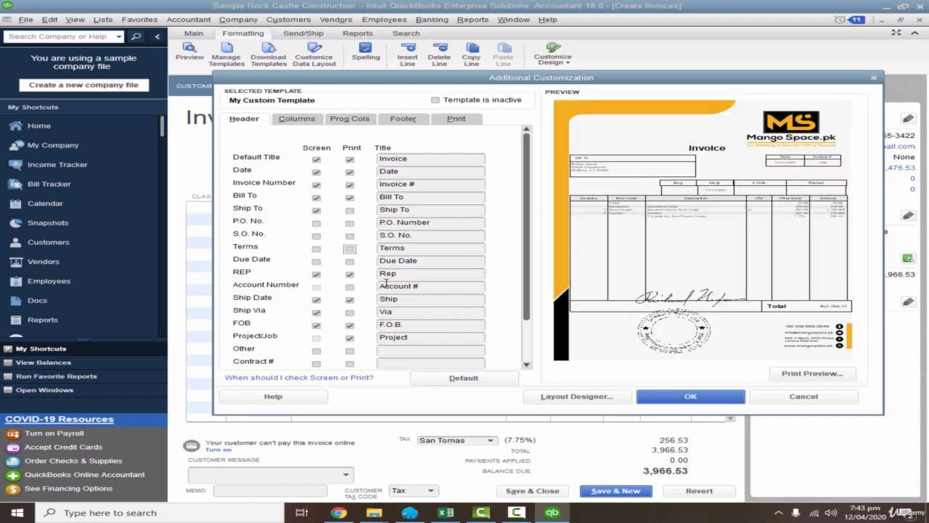
pyautogui.scroll(-2, 386, 282)
pyautogui.click(350, 221)
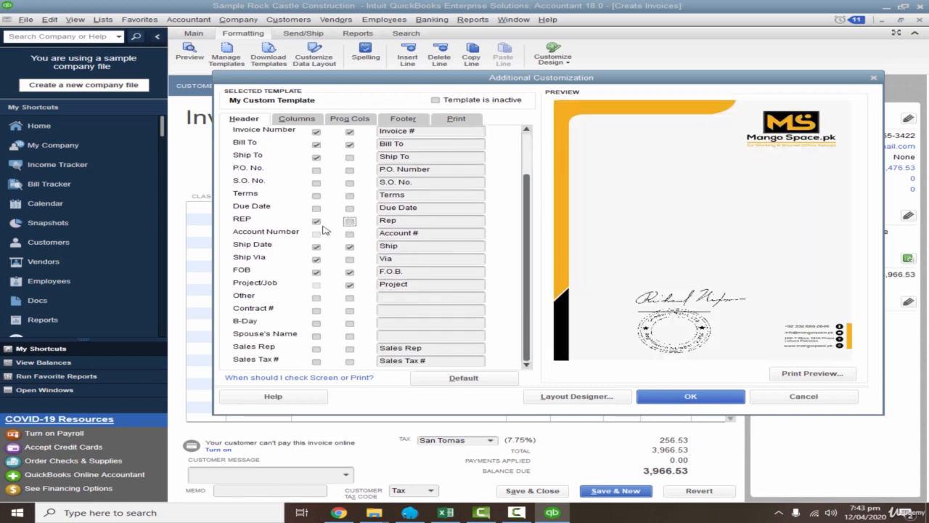
pyautogui.click(316, 221)
# - Turn off the Ship Date, Ship Via, FOB and Project/Job header fields for both screen and print
pyautogui.click(316, 247)
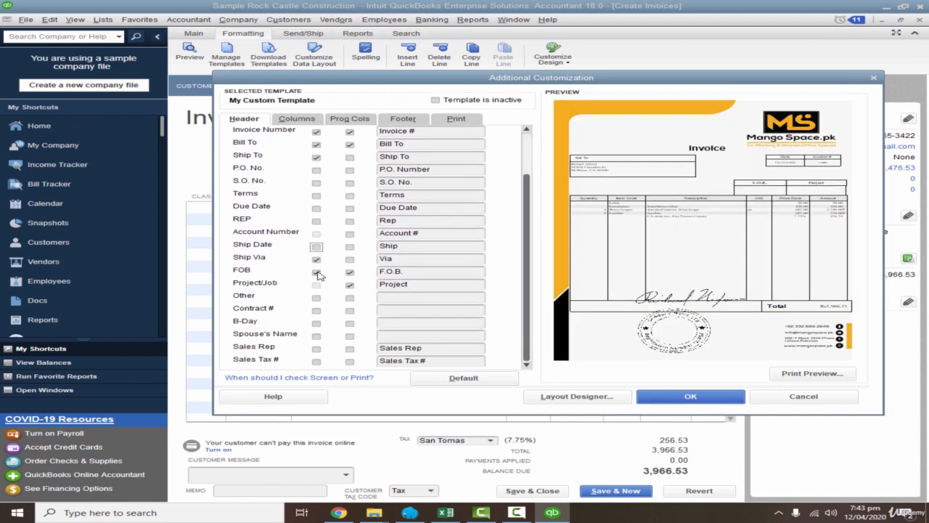
pyautogui.click(316, 259)
pyautogui.click(316, 273)
pyautogui.click(350, 273)
pyautogui.click(350, 285)
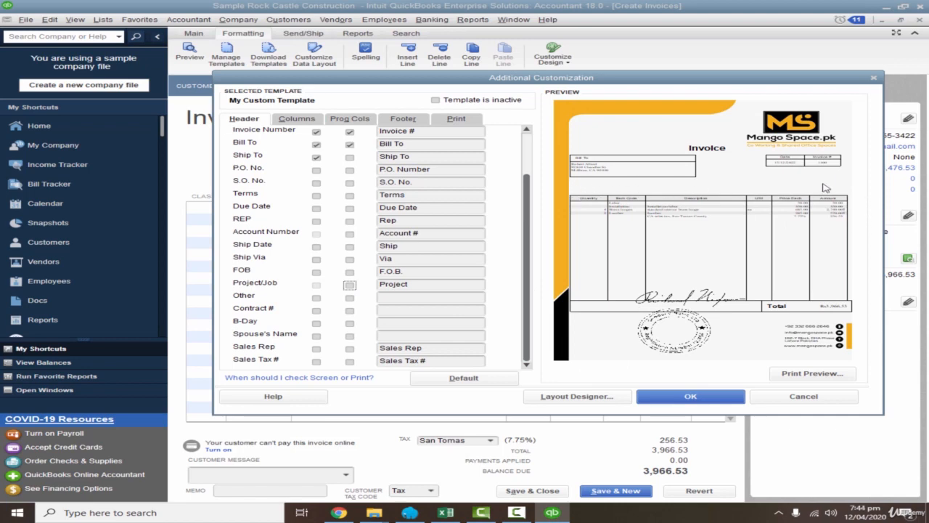
# - Enable the Sales Rep and Sales Tax # header fields for screen and print, continuing despite the overlapping fields
pyautogui.click(317, 350)
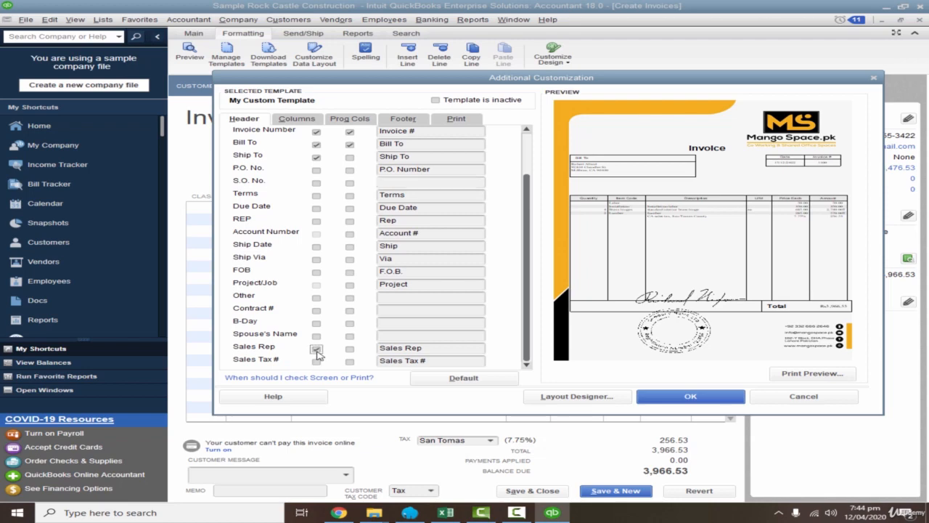
pyautogui.click(316, 362)
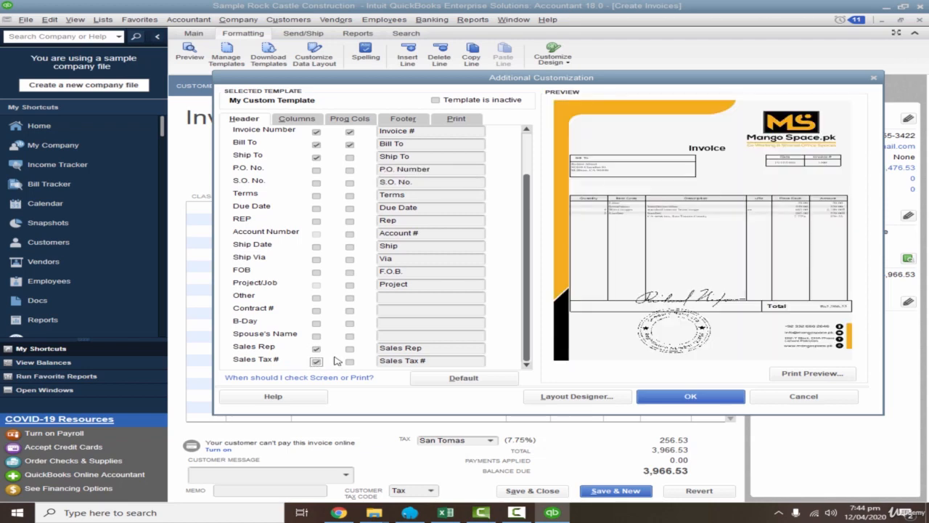
pyautogui.click(350, 350)
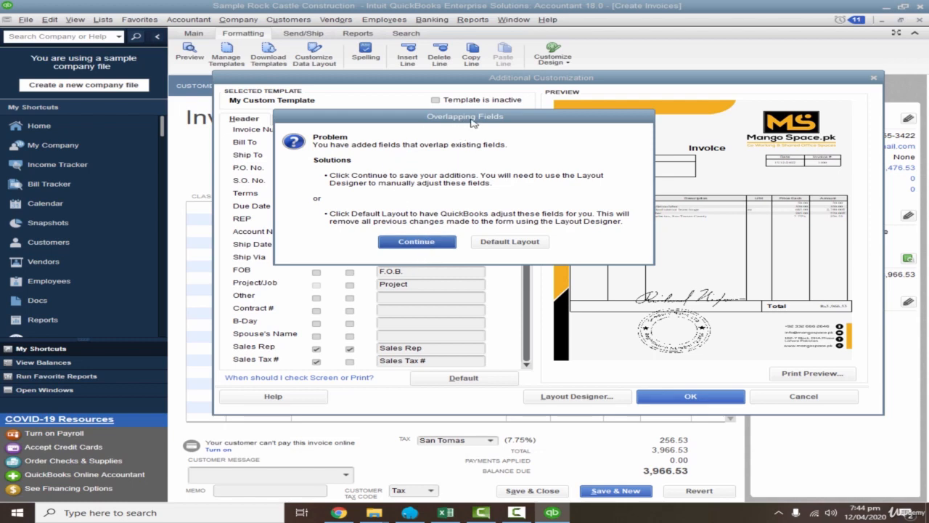
pyautogui.moveTo(472, 122); pyautogui.dragTo(414, 118)
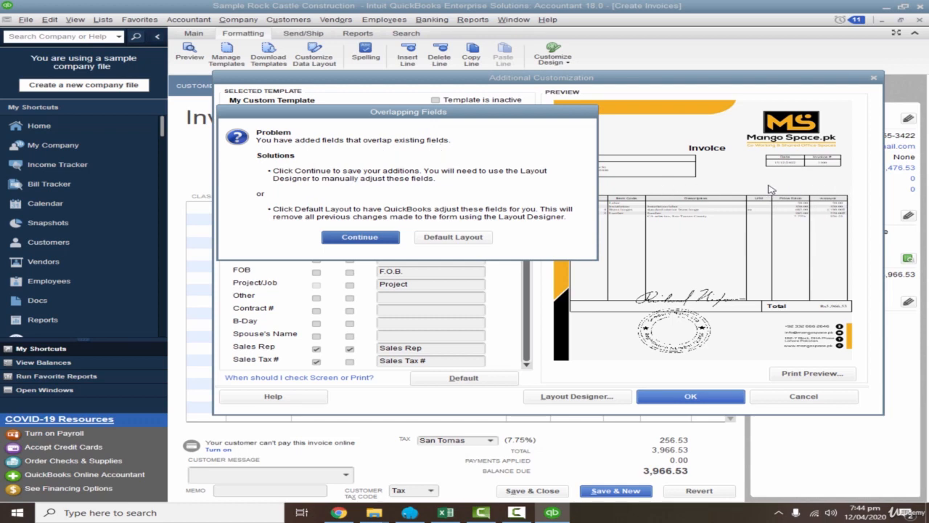
pyautogui.click(361, 237)
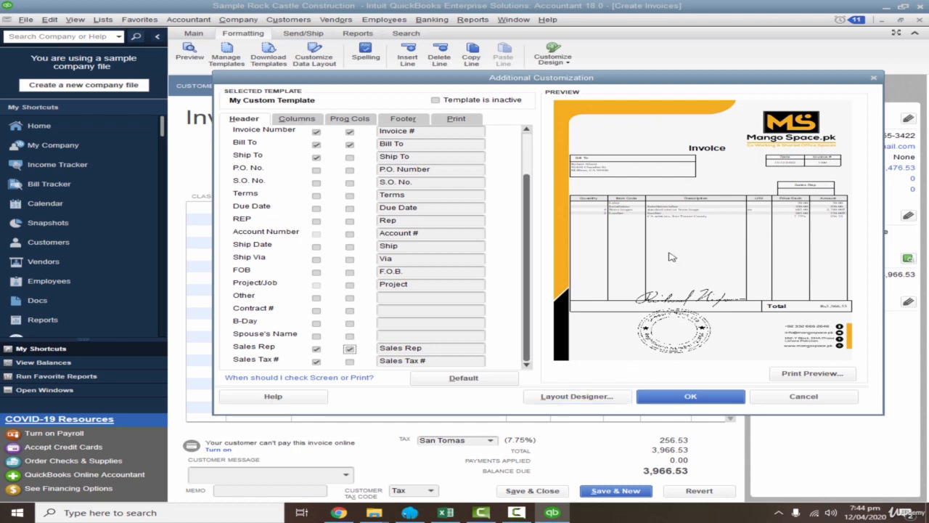
pyautogui.click(350, 361)
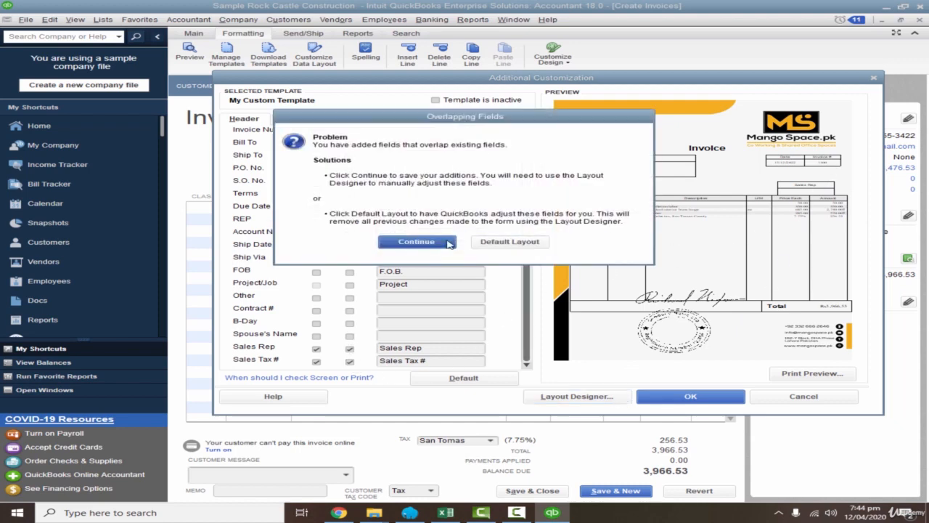
pyautogui.click(448, 244)
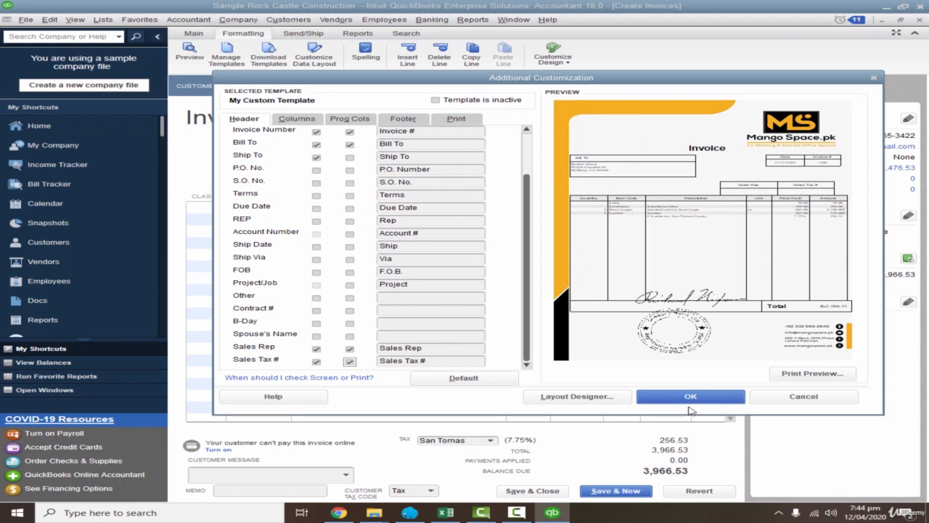
# - In the Layout Designer, shift the Sales Rep and Sales Tax # boxes right to the item table's right edge, and save the template customization
pyautogui.click(586, 396)
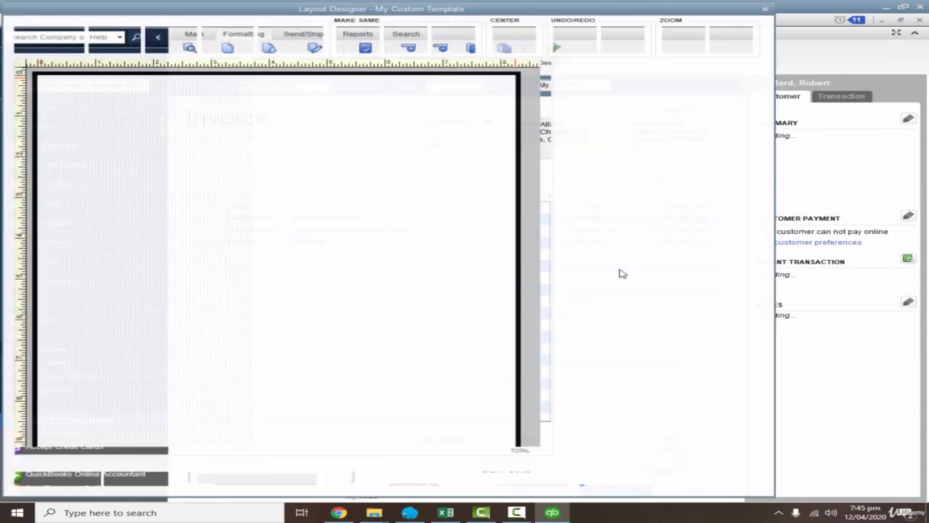
pyautogui.click(363, 234)
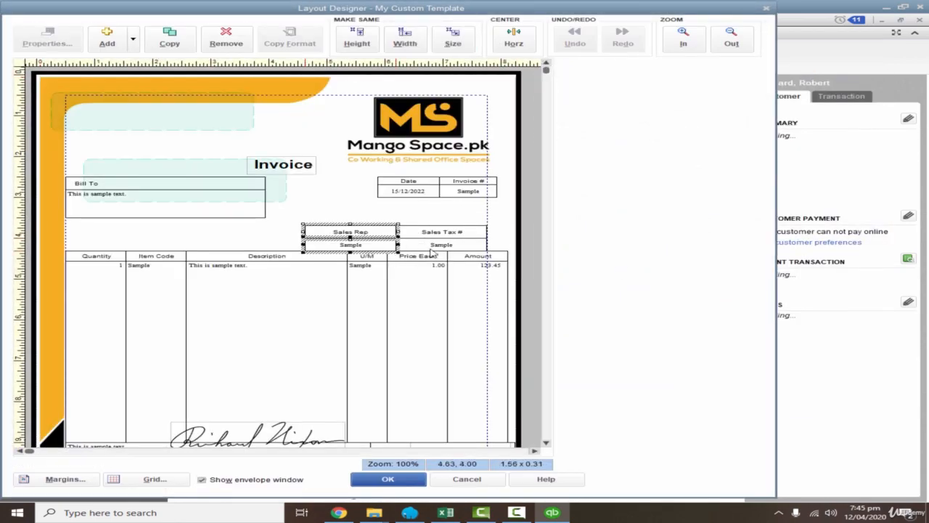
pyautogui.keyDown('shift'); pyautogui.click(459, 234); pyautogui.keyUp('shift')
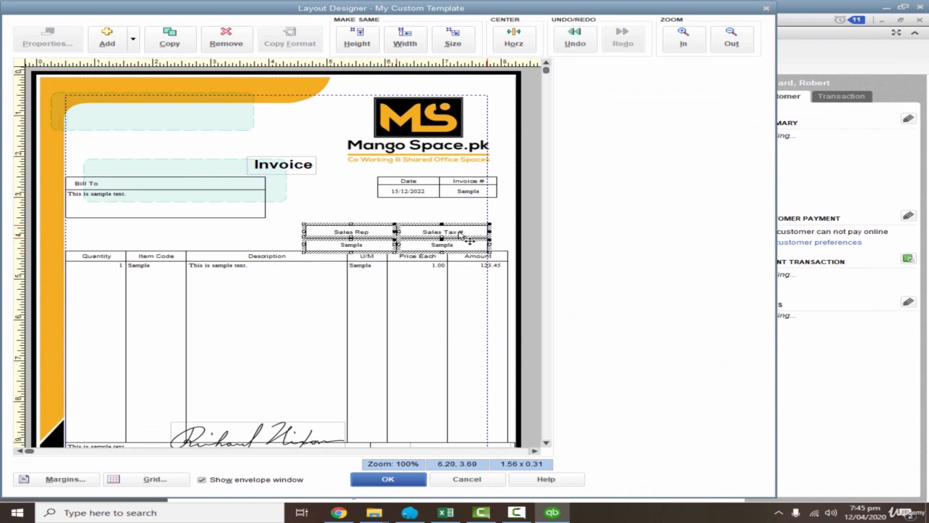
pyautogui.press('Delete')
pyautogui.press('Right')
pyautogui.press('Right')
pyautogui.press('Right')
pyautogui.press('Right')
pyautogui.press('Right')
pyautogui.press('Right')
pyautogui.press('Right')
pyautogui.press('Right')
pyautogui.press('Right')
pyautogui.press('Right')
pyautogui.press('Right')
pyautogui.press('Right')
pyautogui.press('Right')
pyautogui.press('Right')
pyautogui.press('Right')
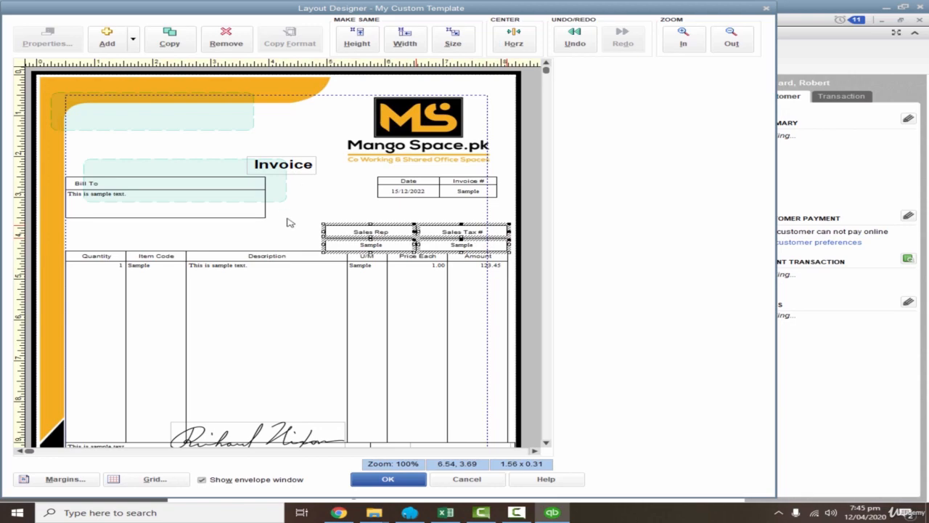
pyautogui.click(309, 233)
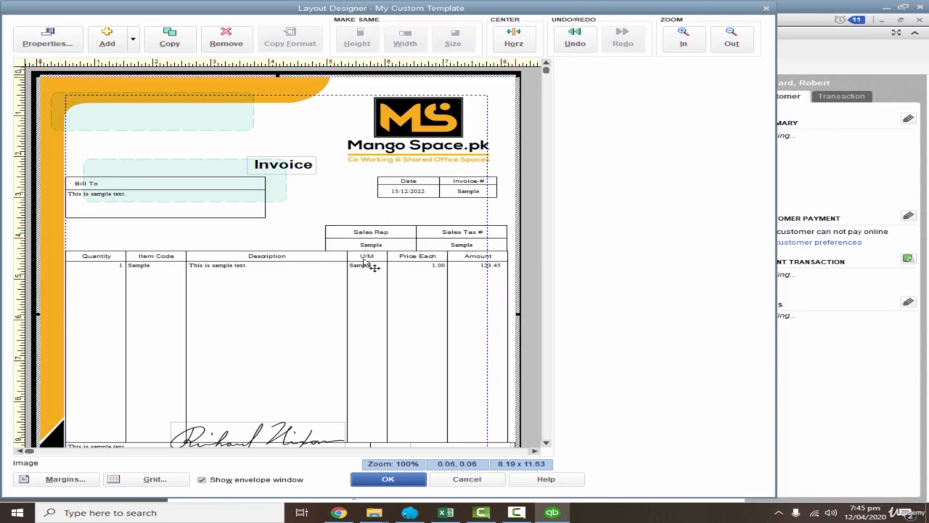
pyautogui.click(387, 479)
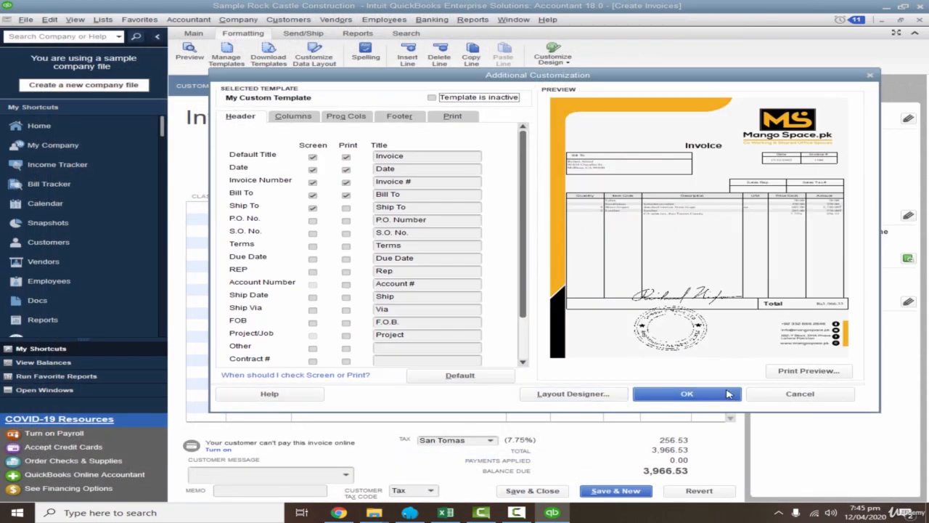
pyautogui.click(741, 395)
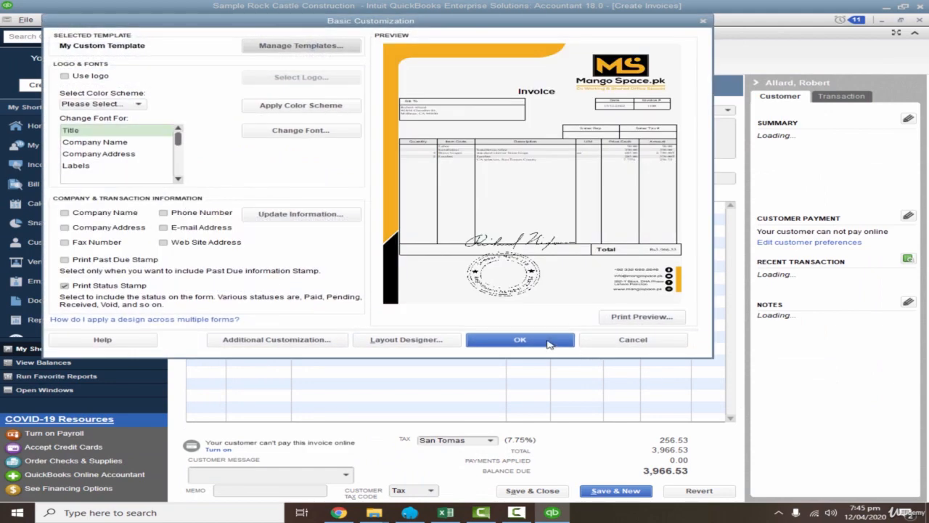
pyautogui.click(549, 341)
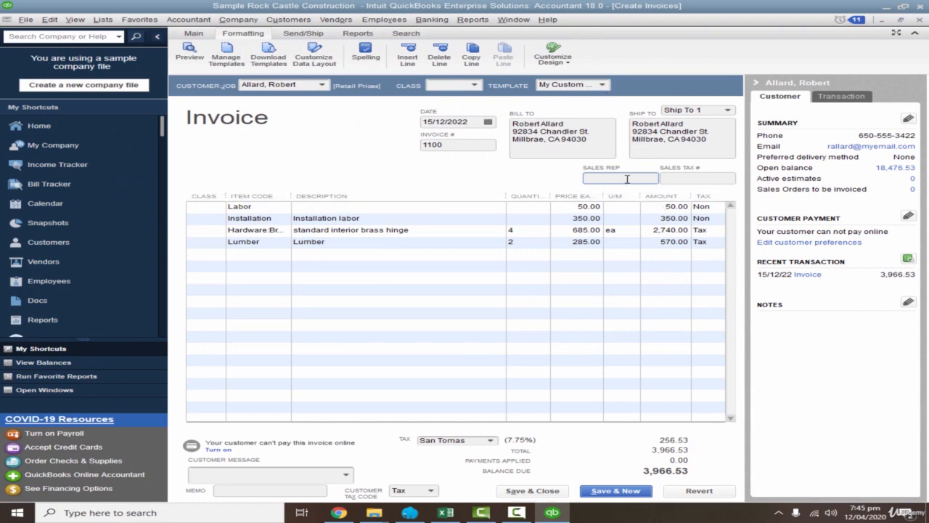
# - Enter the sales rep's name and the sales tax number on the invoice, then save and close it, making the customer change permanent
pyautogui.click(724, 178)
pyautogui.click(622, 179)
pyautogui.write('Asghar')
pyautogui.press('Tab')
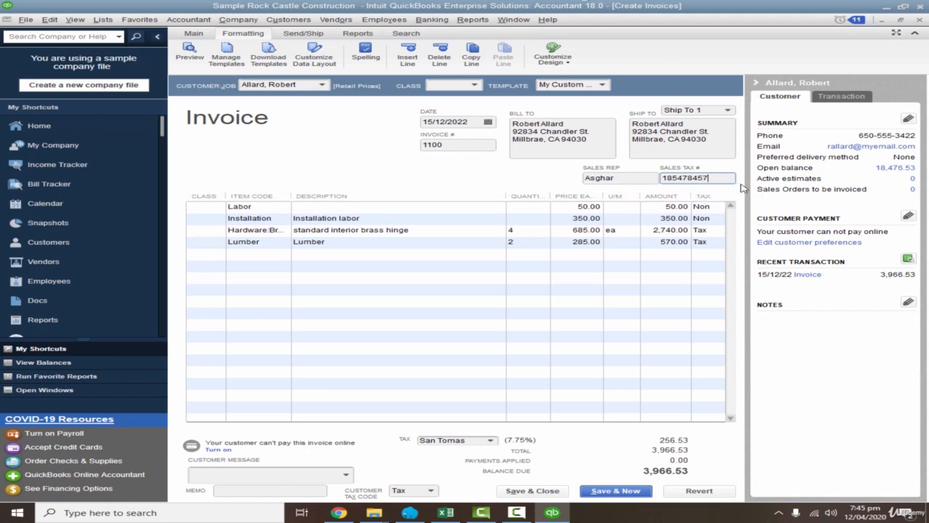
pyautogui.click(554, 492)
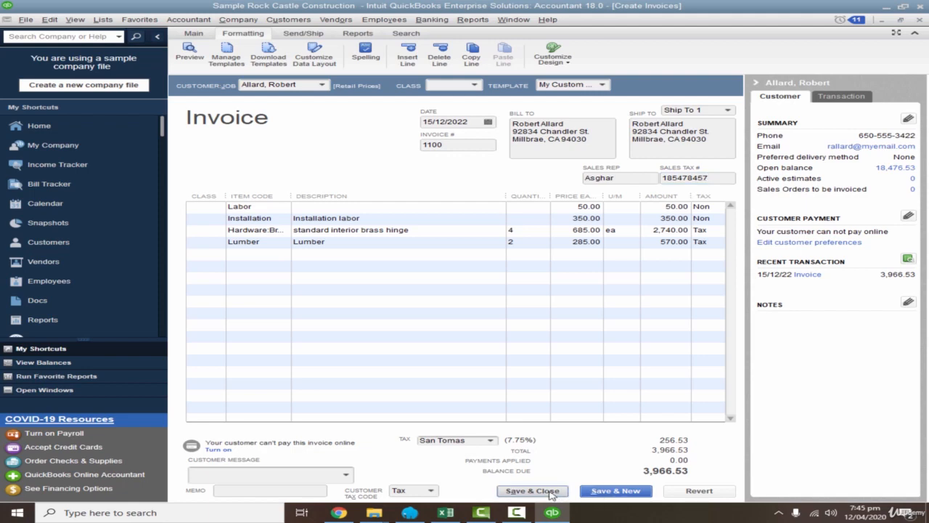
pyautogui.click(399, 158)
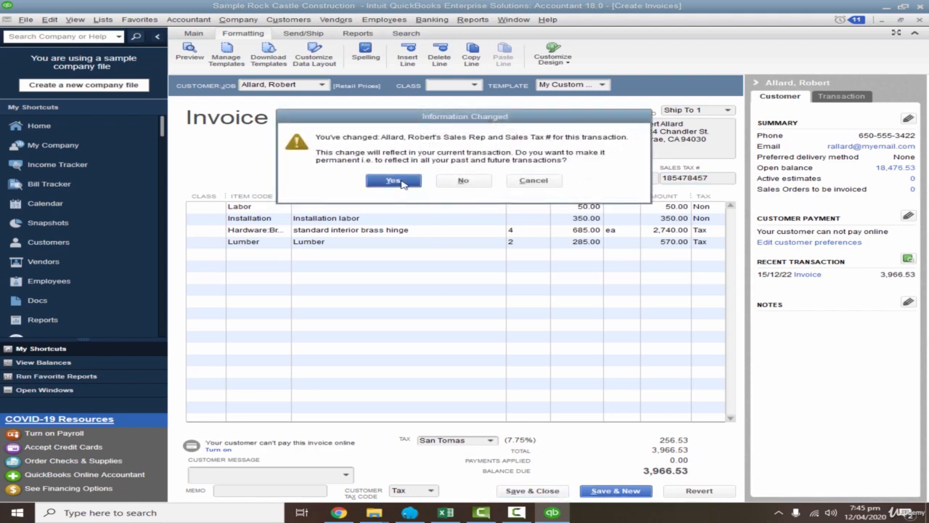
pyautogui.click(404, 182)
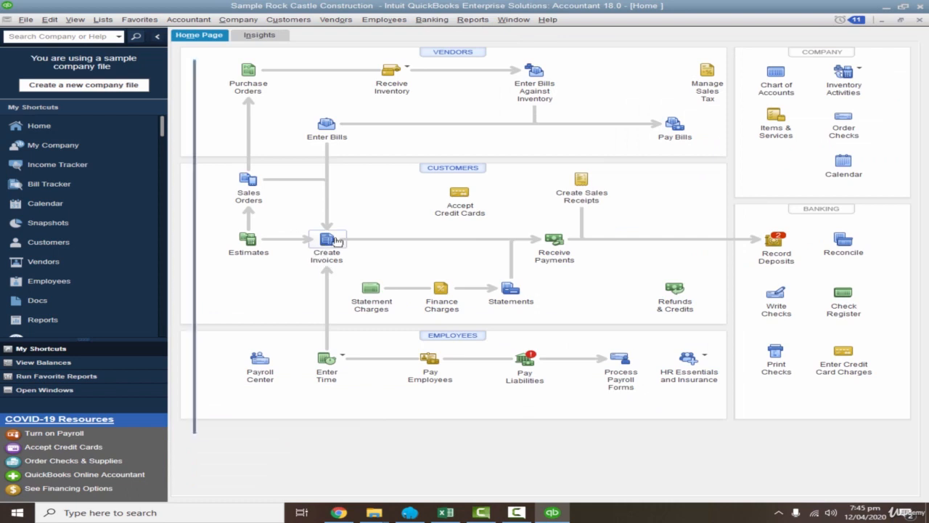
# - Reopen the saved invoice, examine the Sales Rep and Sales Tax # boxes in its enlarged print preview, and close the preview
pyautogui.click(192, 34)
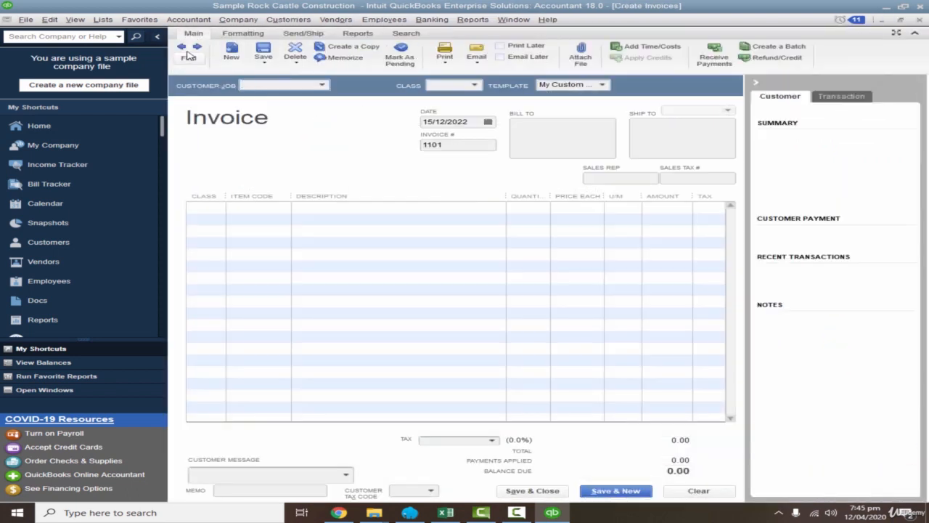
pyautogui.click(181, 47)
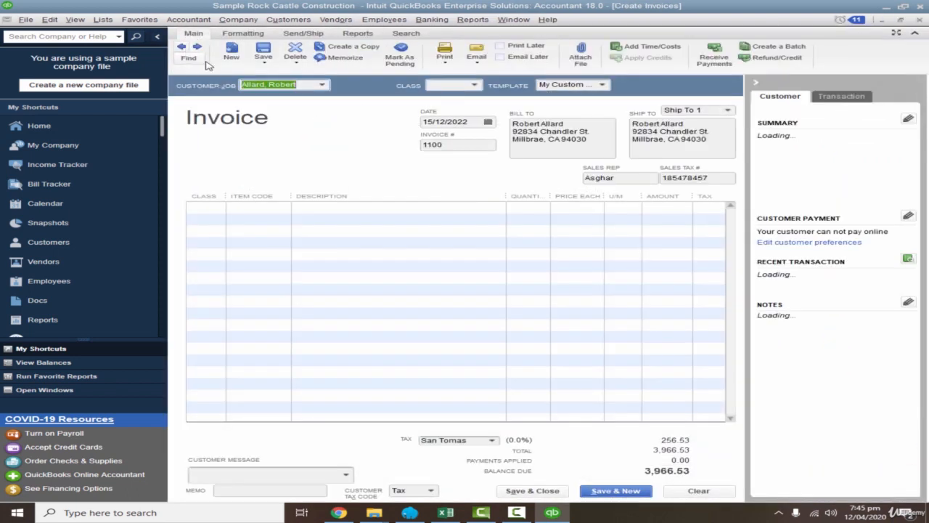
pyautogui.click(445, 58)
pyautogui.click(451, 72)
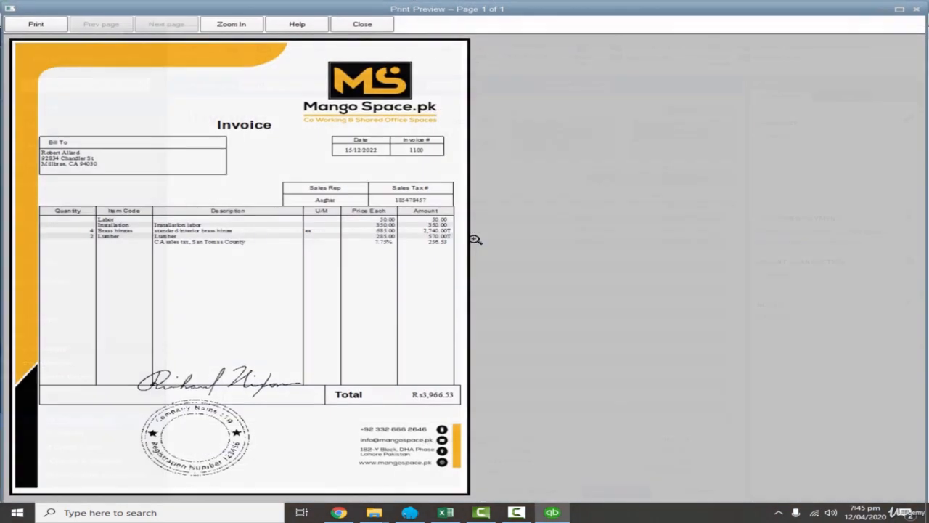
pyautogui.click(474, 239)
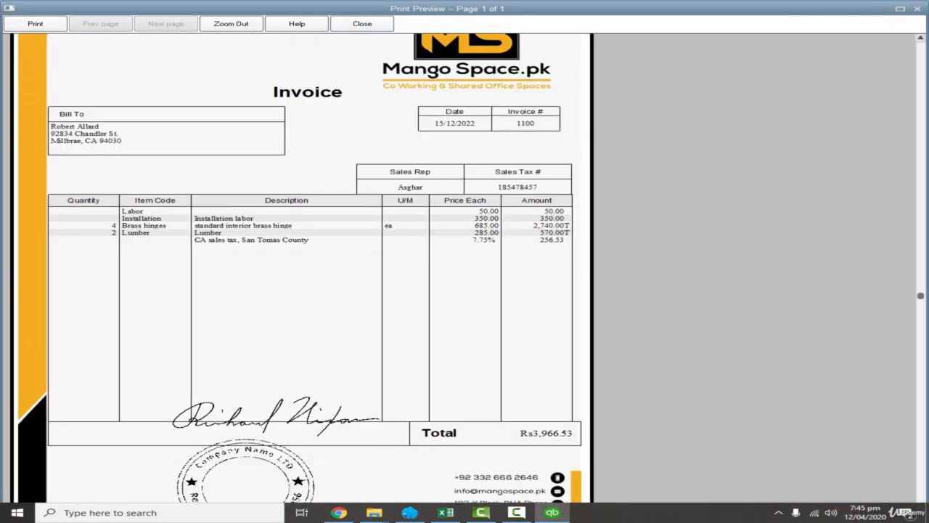
pyautogui.click(363, 24)
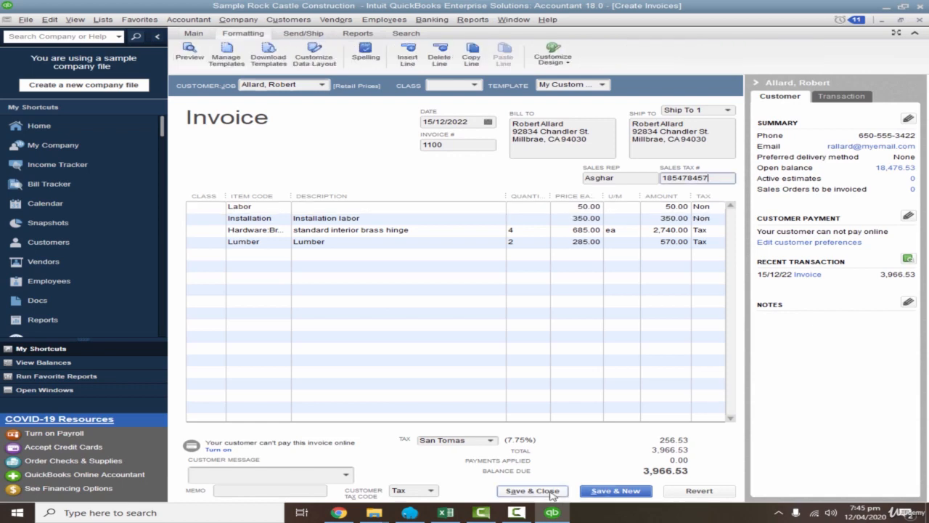
# - Save and close the invoice, applying its Sales Rep and Sales Tax # permanently to the customer
pyautogui.click(550, 492)
pyautogui.click(413, 156)
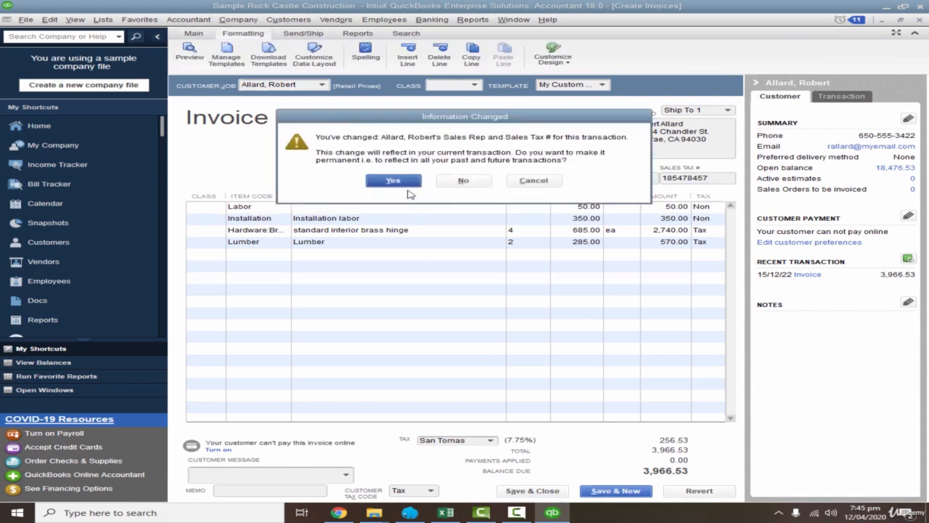
pyautogui.click(404, 181)
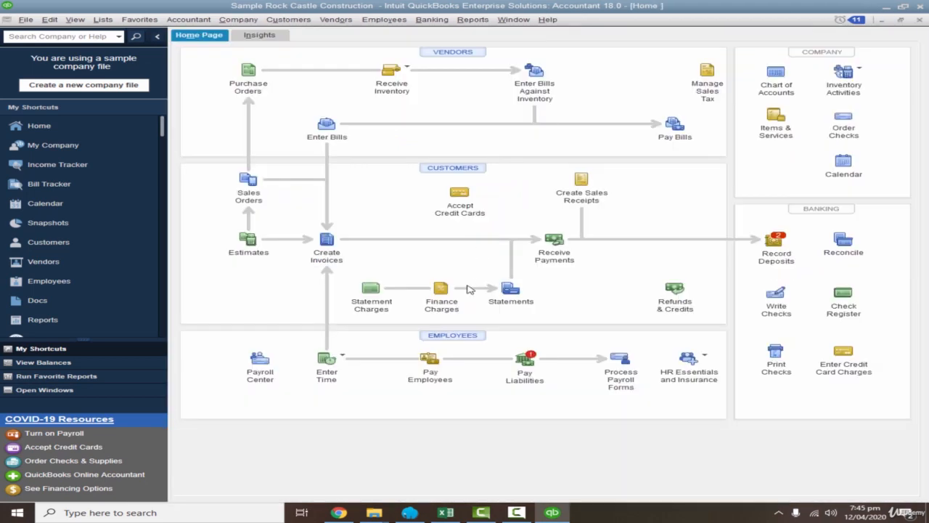
# - Go back to the previously saved invoice and inspect its custom fields in the enlarged print preview
pyautogui.click(331, 242)
pyautogui.click(193, 33)
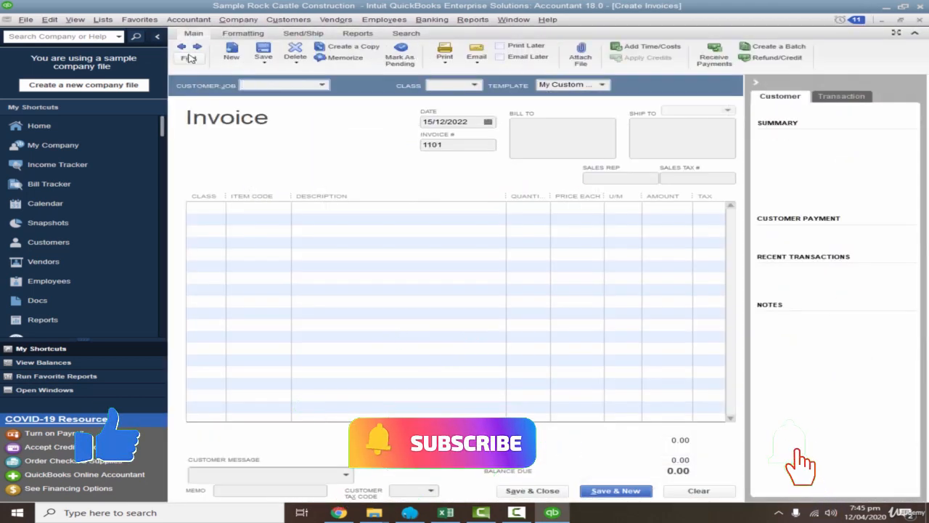
pyautogui.click(182, 47)
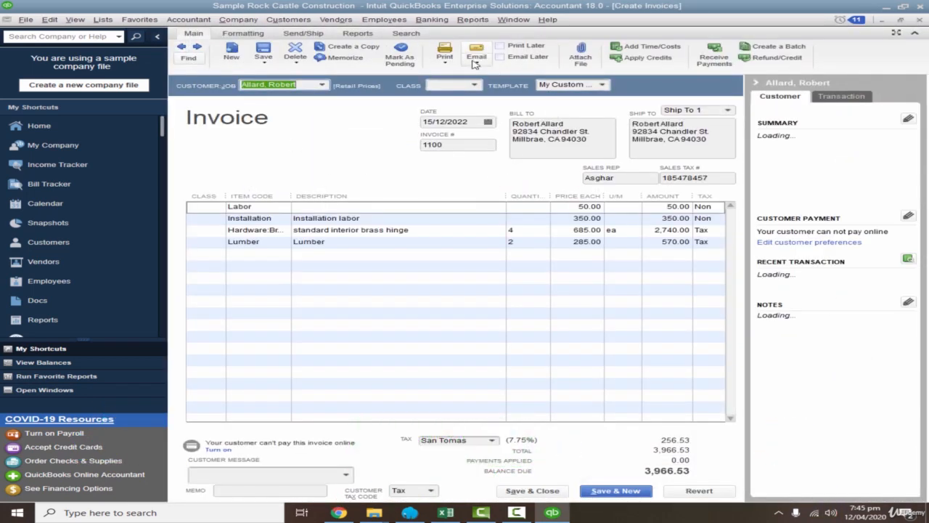
pyautogui.click(446, 58)
pyautogui.click(457, 73)
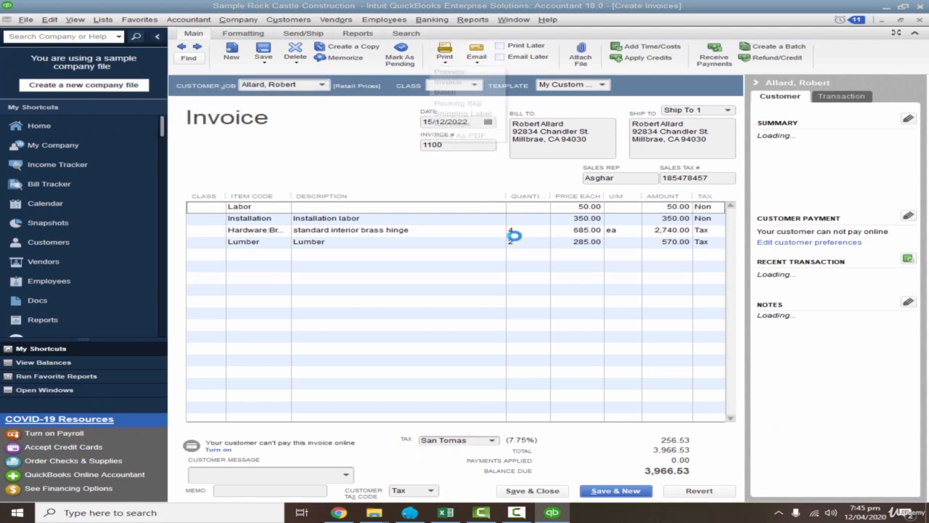
pyautogui.click(413, 249)
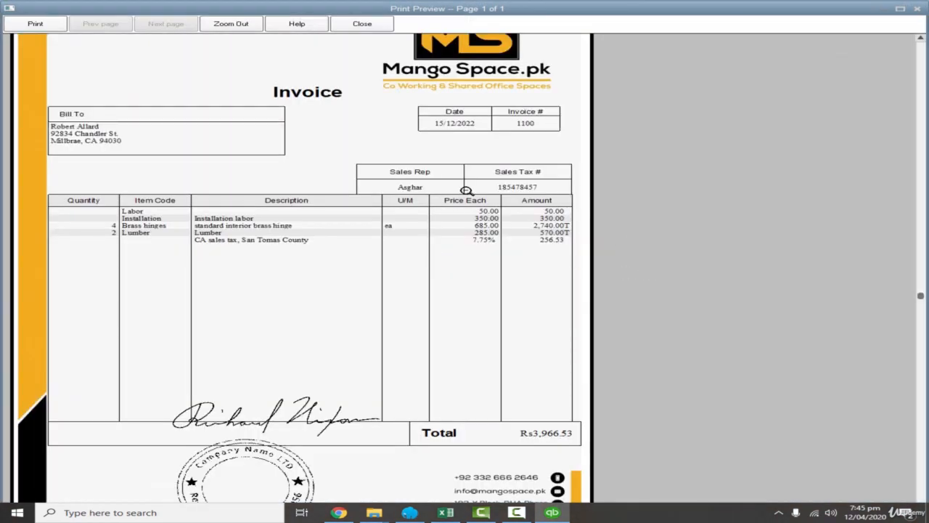